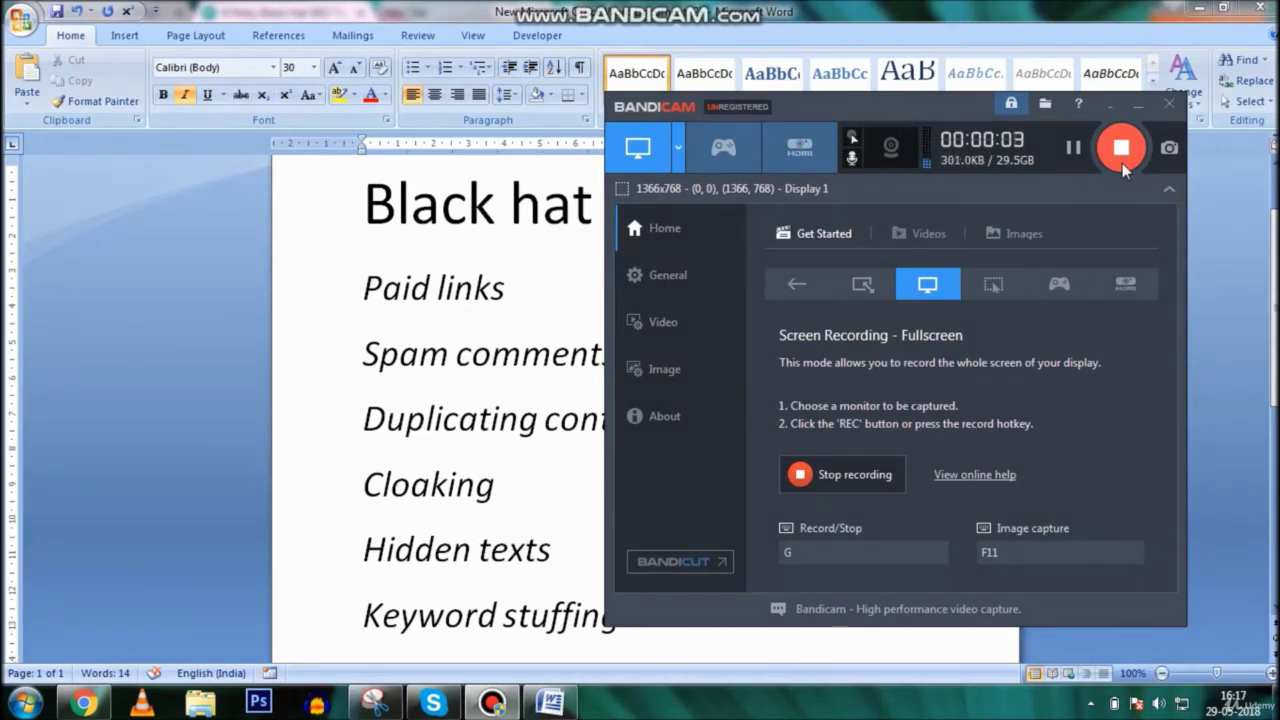
Minimize Bandicam to reveal the Black hat seo list in Word
click(1138, 104)
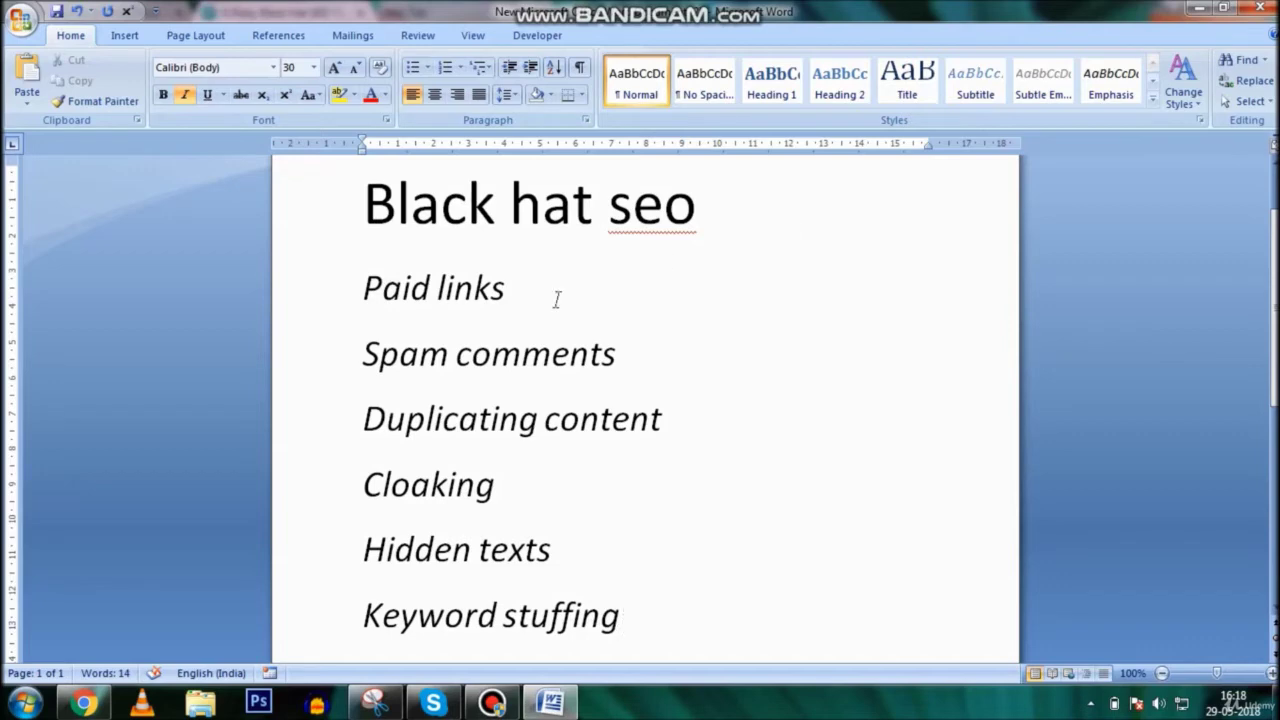
Circle and underline the WordPress spam comment's text and links with red pen strokes
click(375, 703)
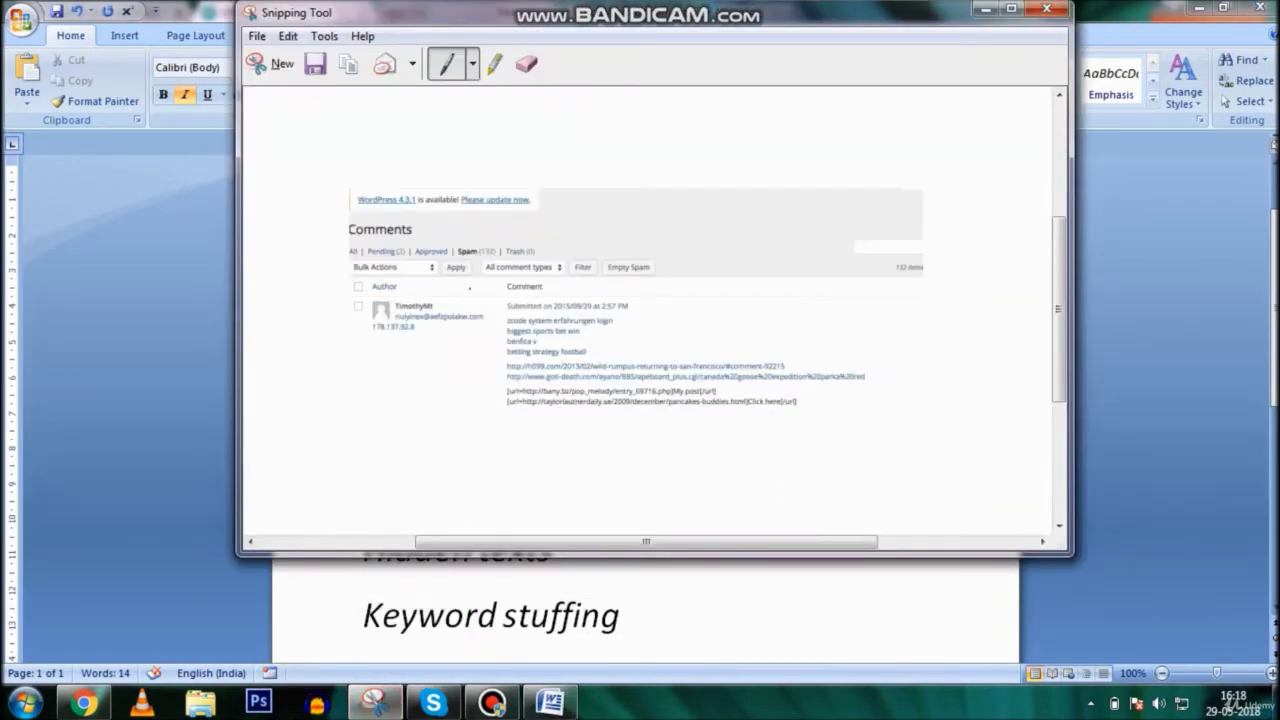
mouse_move(487, 327)
mouse_down()
mouse_move(873, 433)
mouse_move(877, 375)
mouse_up()
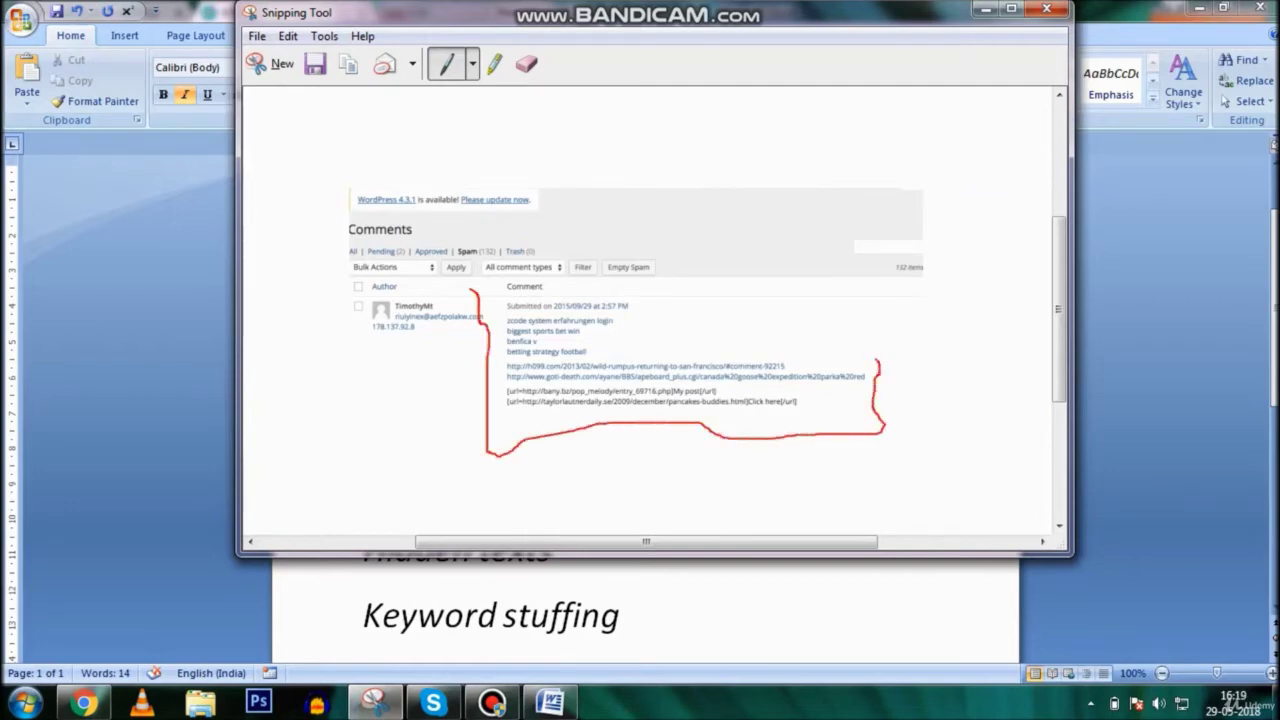
mouse_move(873, 313)
mouse_down()
mouse_move(798, 318)
mouse_move(778, 290)
mouse_up()
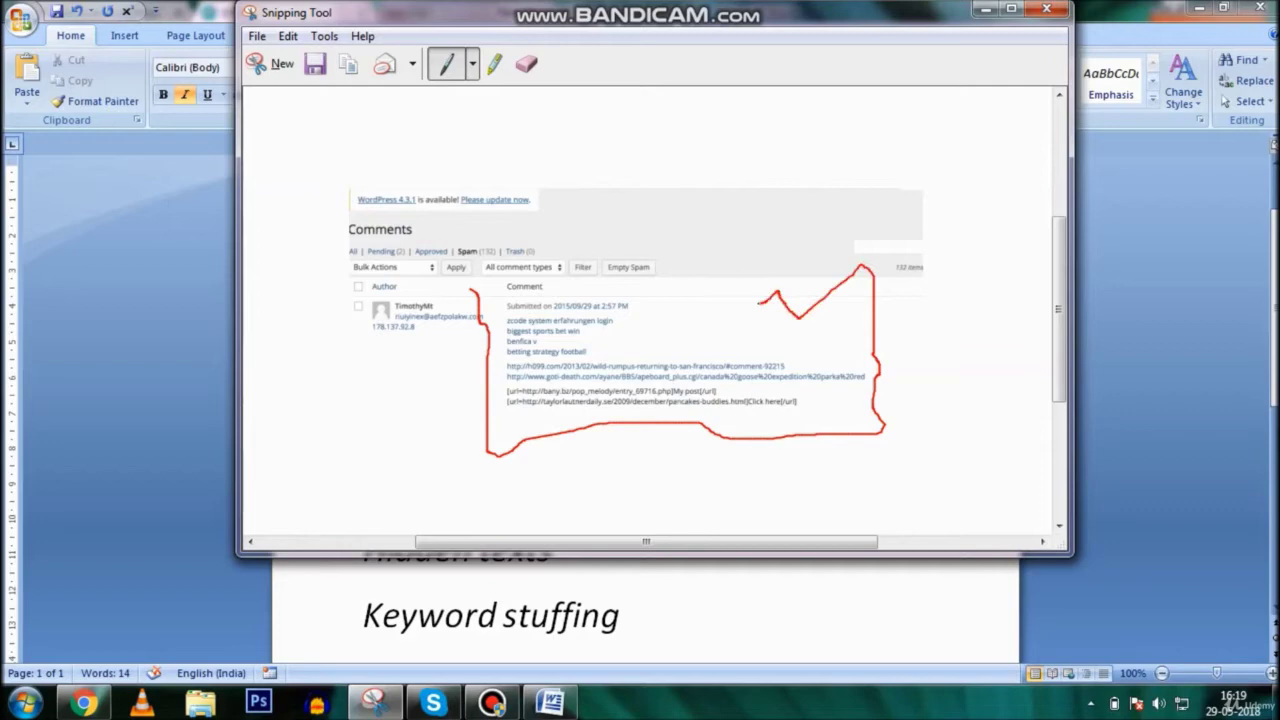
drag(484, 370, 700, 424)
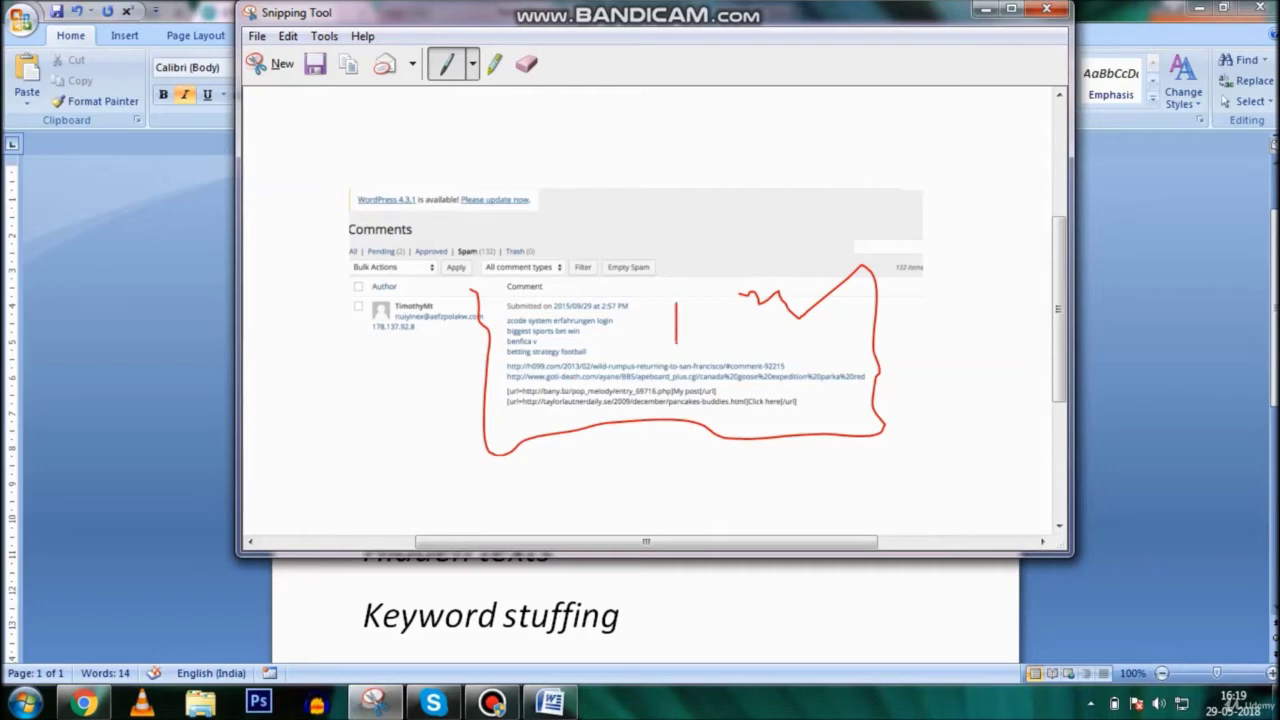
drag(742, 302, 741, 343)
mouse_move(829, 418)
mouse_down()
mouse_move(508, 420)
mouse_move(530, 428)
mouse_up()
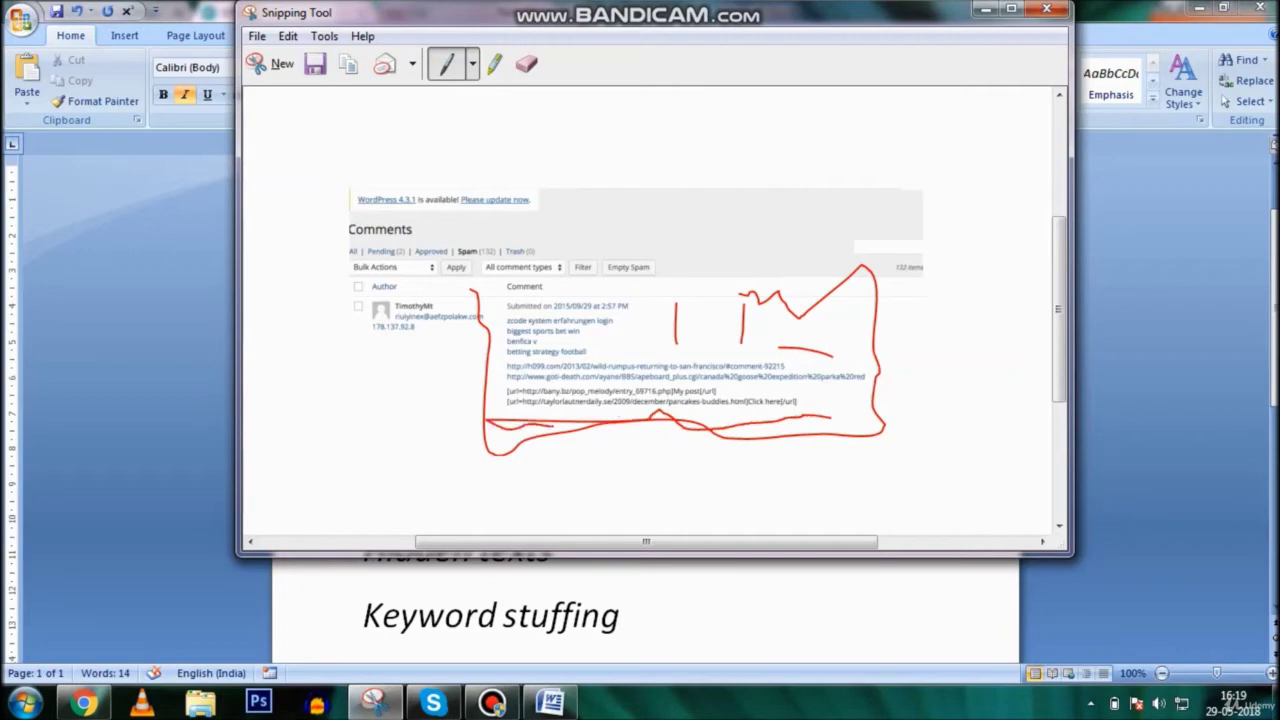
Return to Word and place the cursor on the Duplicating content and Cloaking lines
click(993, 8)
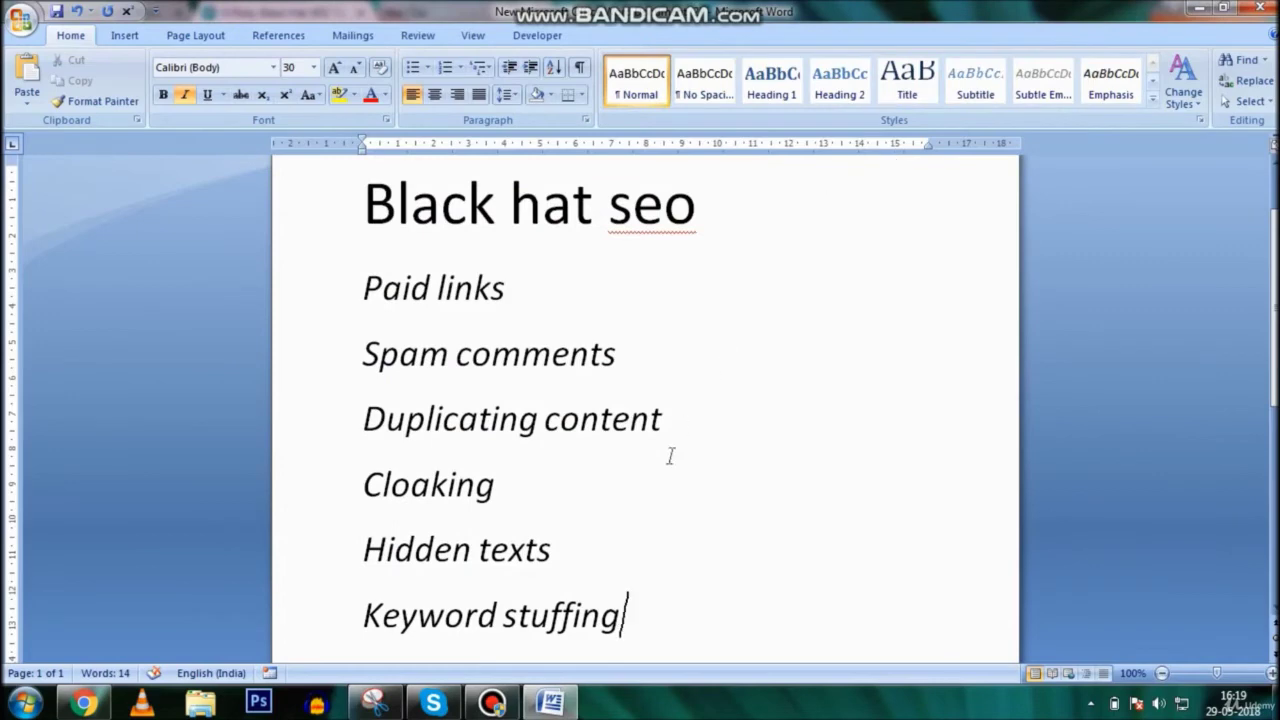
click(684, 424)
click(521, 486)
triple_click(386, 487)
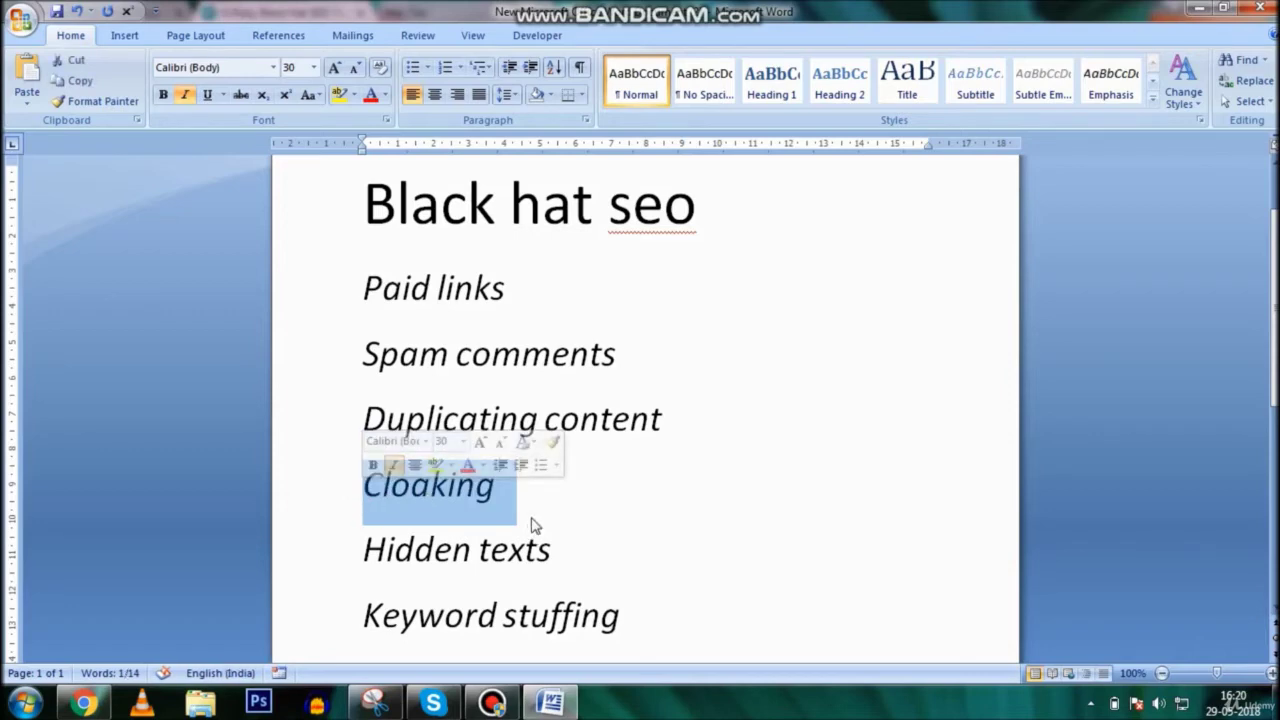
click(532, 520)
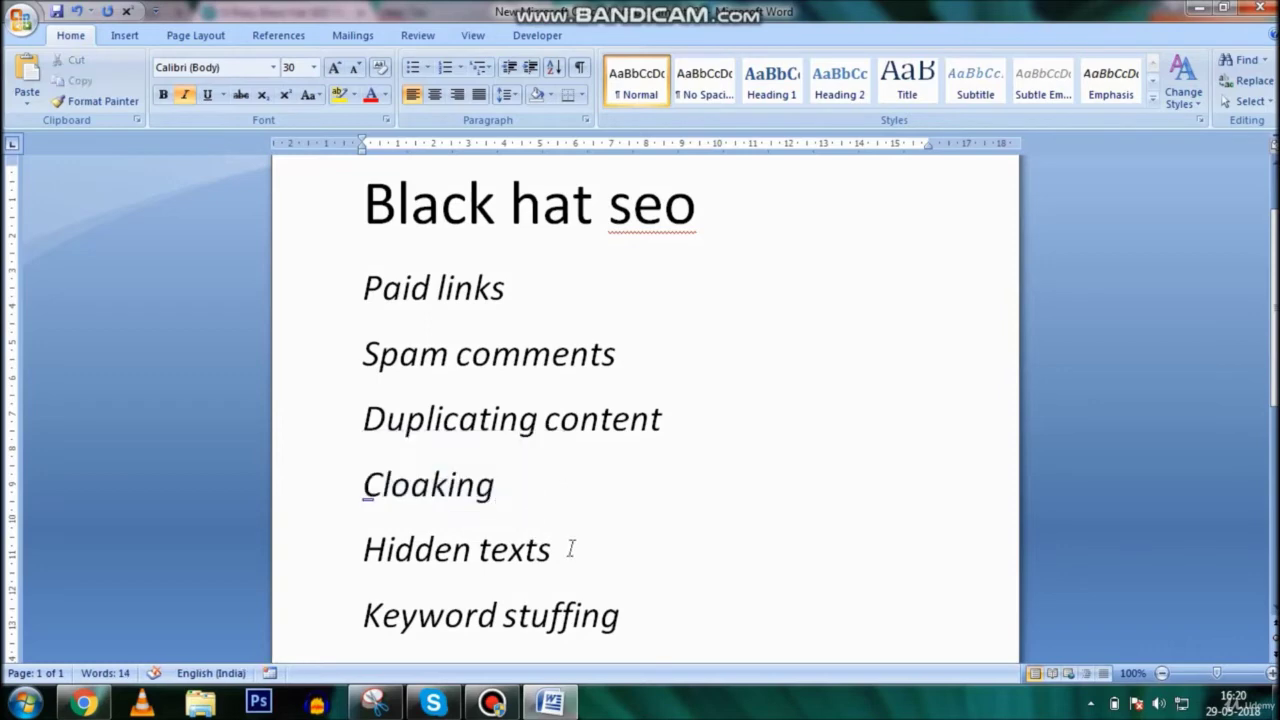
Select the Hidden texts line, then add a new empty line after Keyword stuffing
mouse_move(568, 548)
mouse_down()
mouse_move(327, 575)
mouse_move(338, 577)
mouse_up()
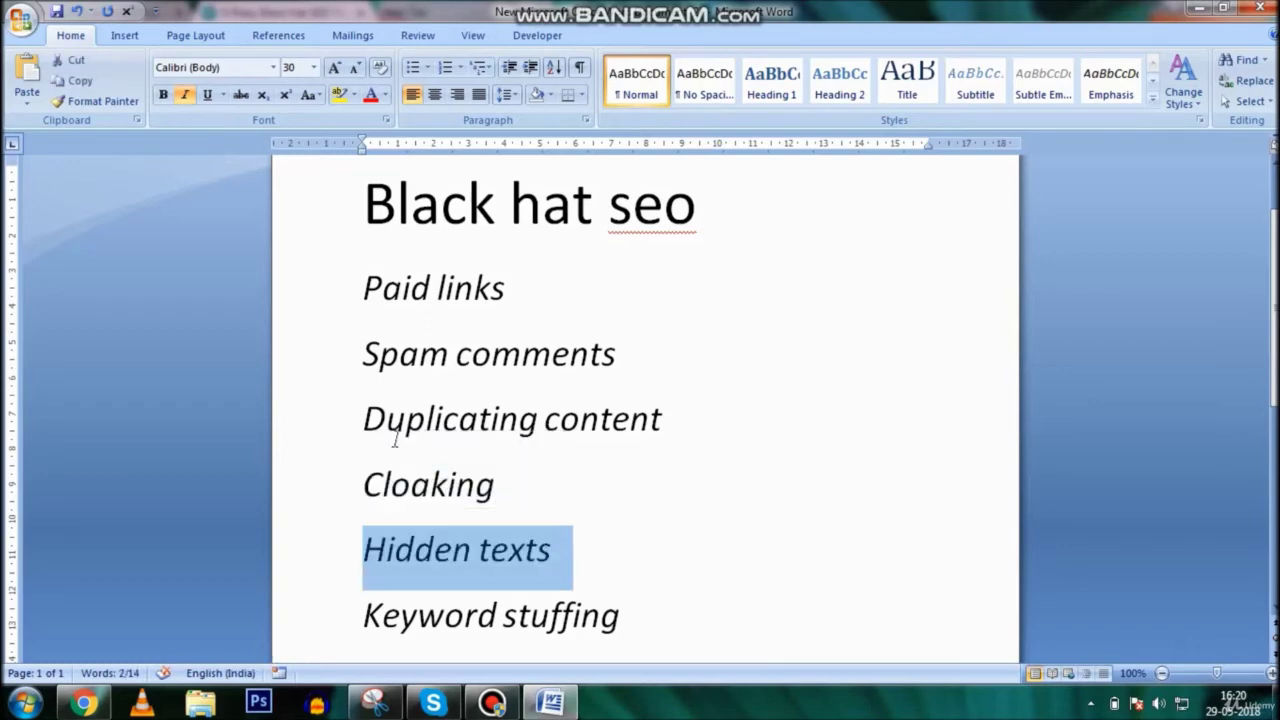
click(631, 566)
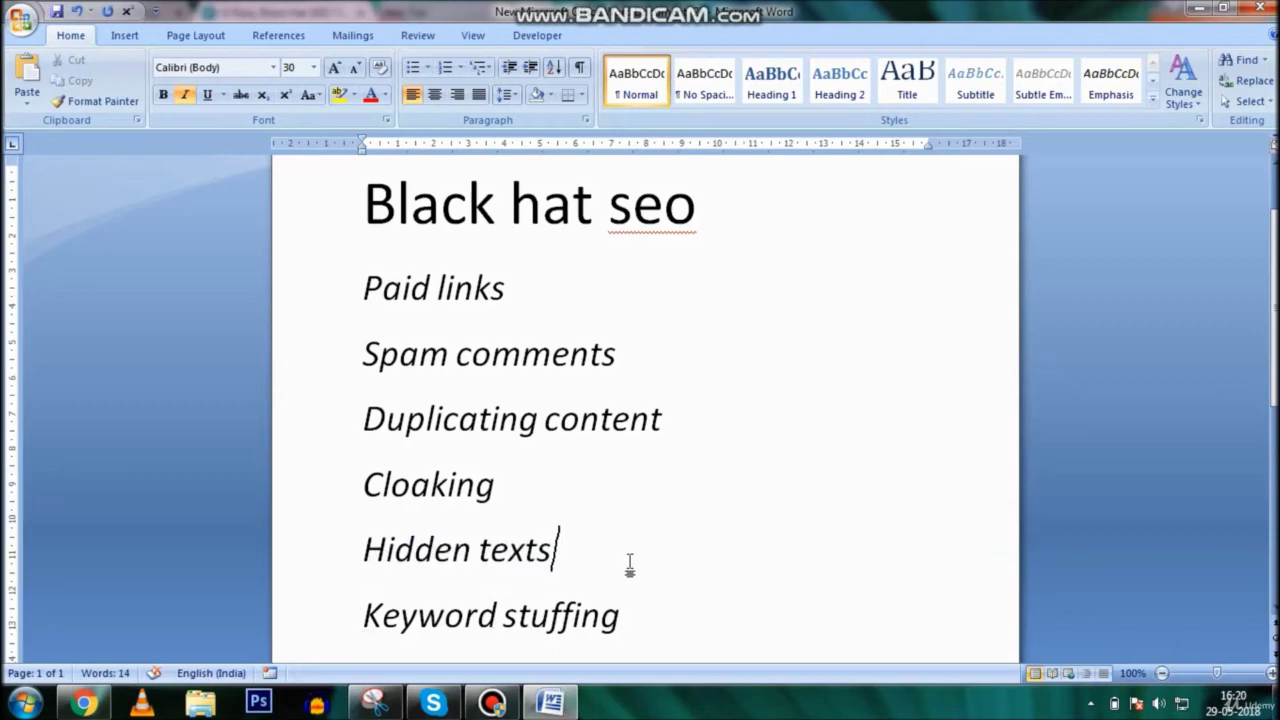
scroll(1257, 294, down, 3)
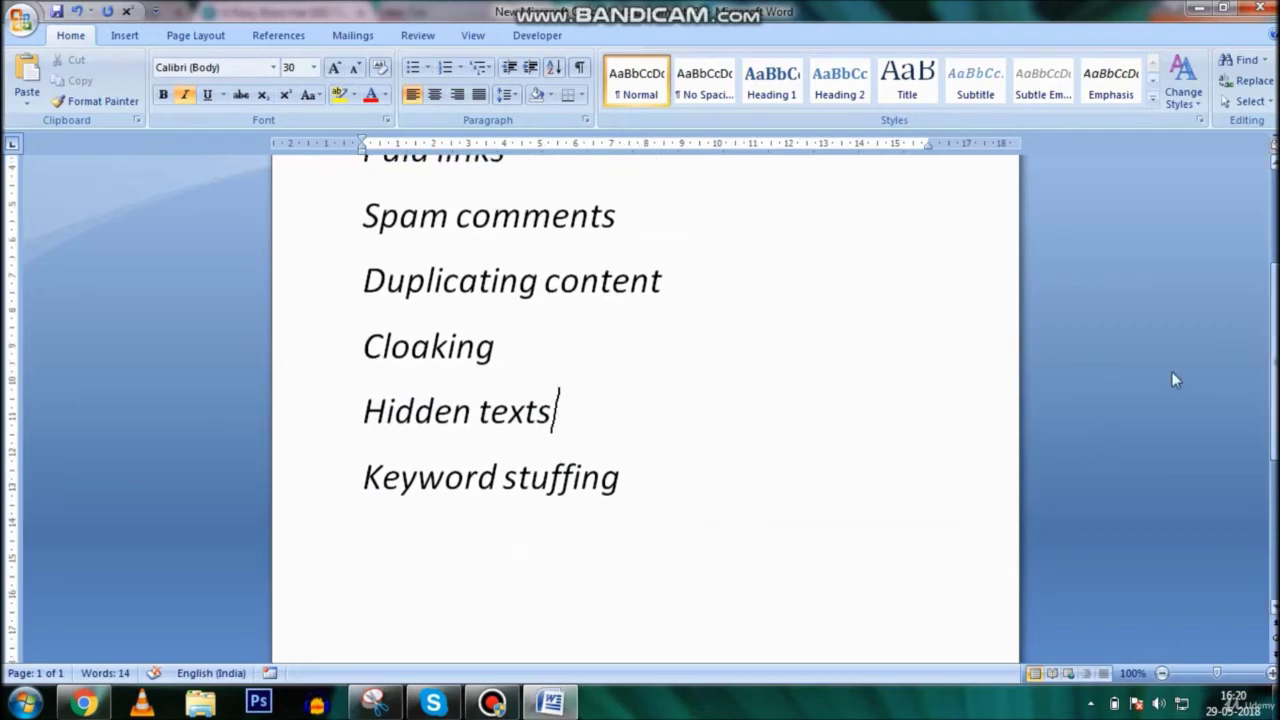
key(Return)
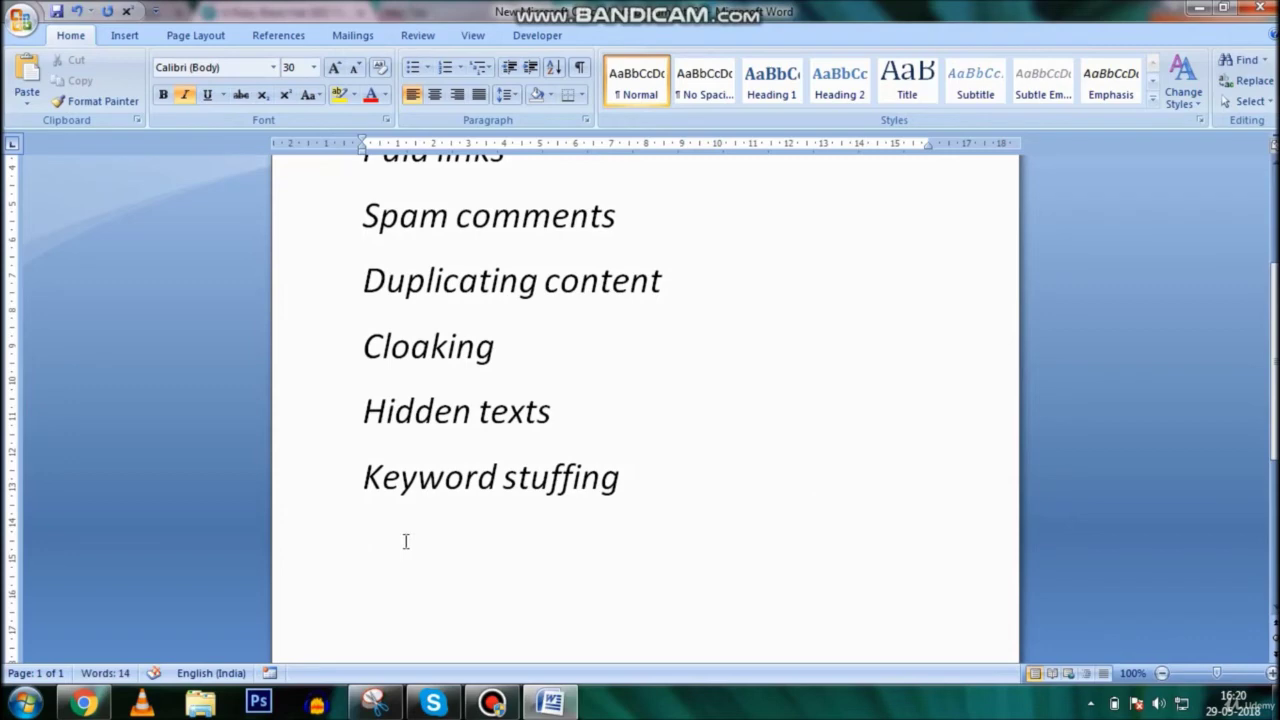
Type 'hello' below Keyword stuffing, give it a light grey highlight, then remove it
text(hello)
drag(462, 550, 358, 557)
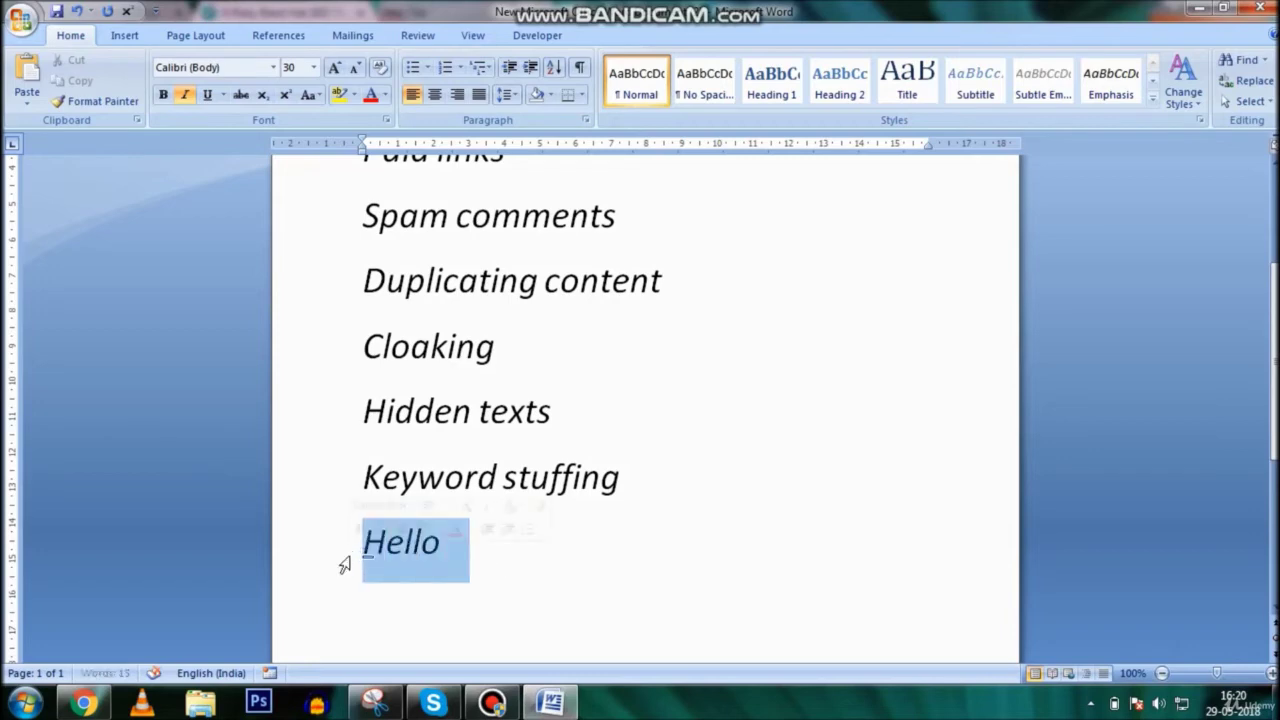
click(353, 95)
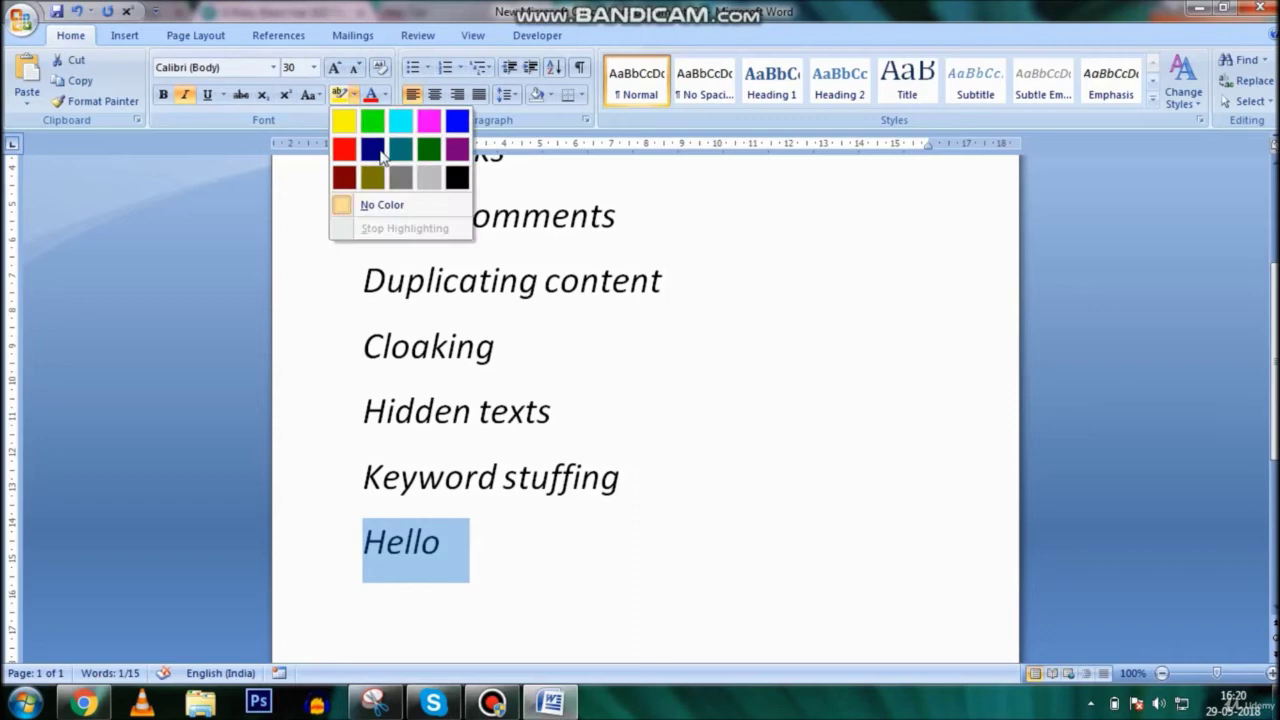
click(430, 180)
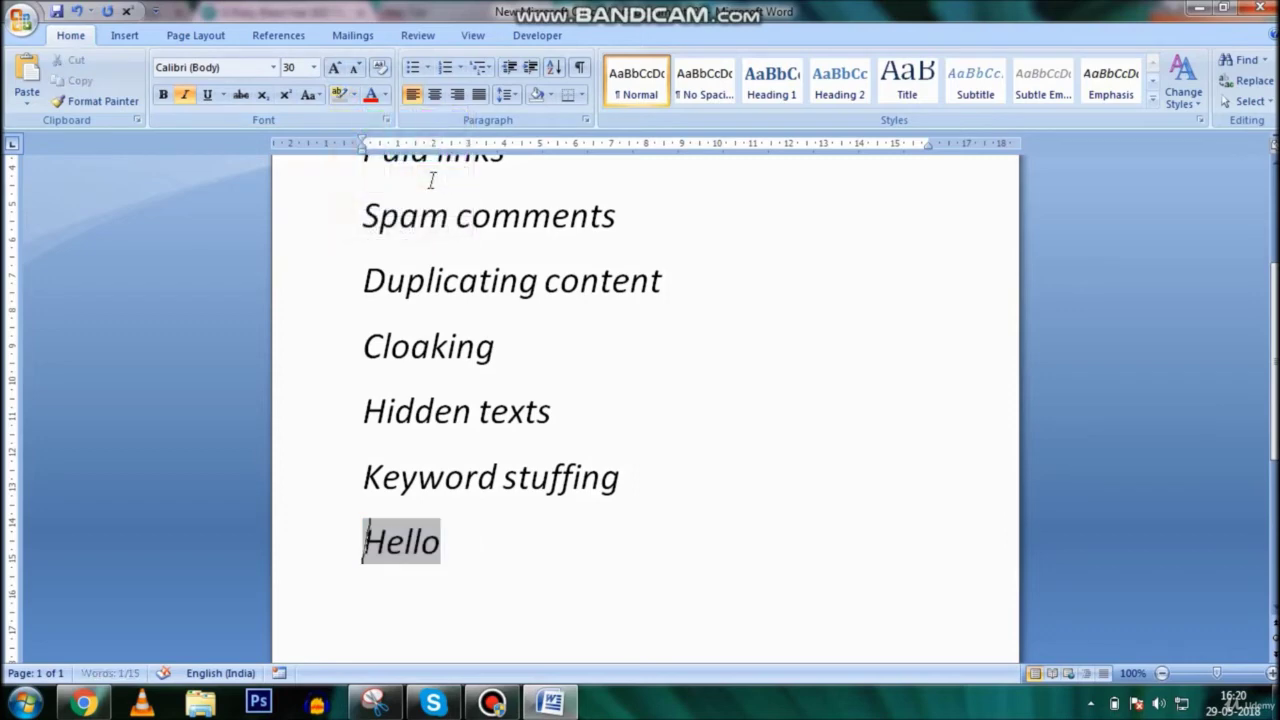
click(354, 95)
click(378, 205)
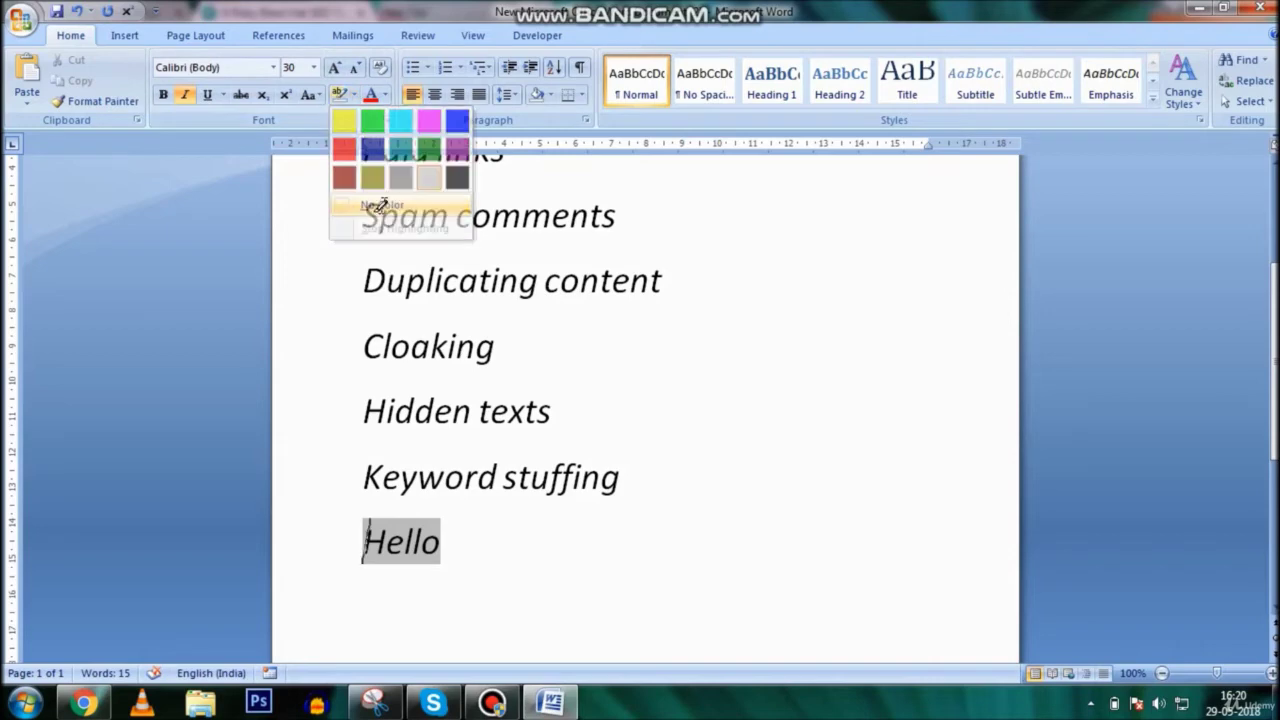
Colour the word Hello white so it blends into the page
click(386, 95)
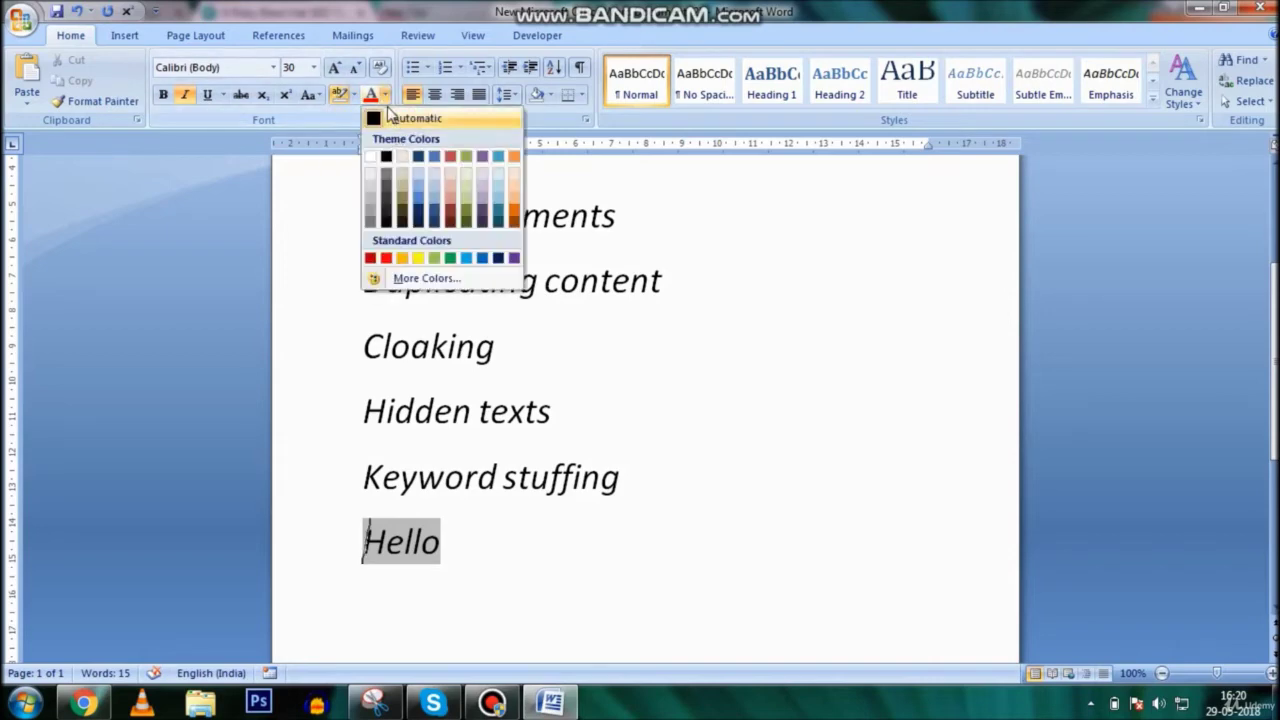
click(375, 160)
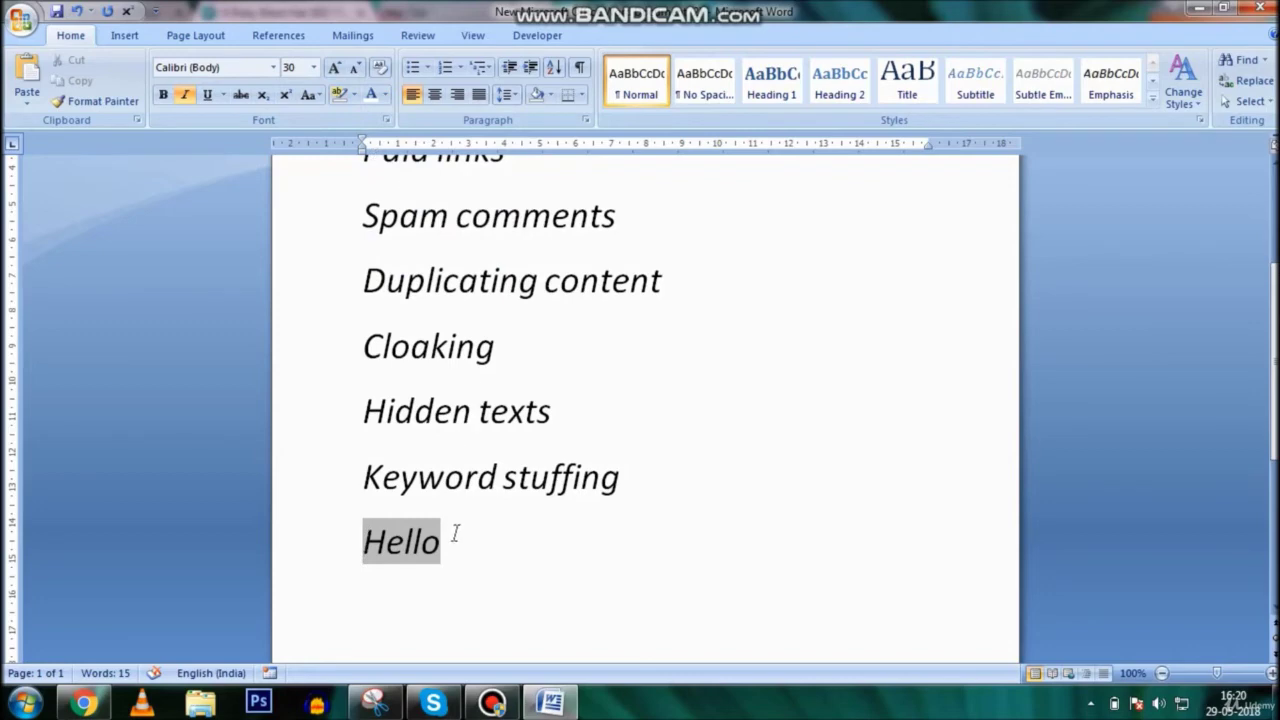
drag(466, 545, 357, 545)
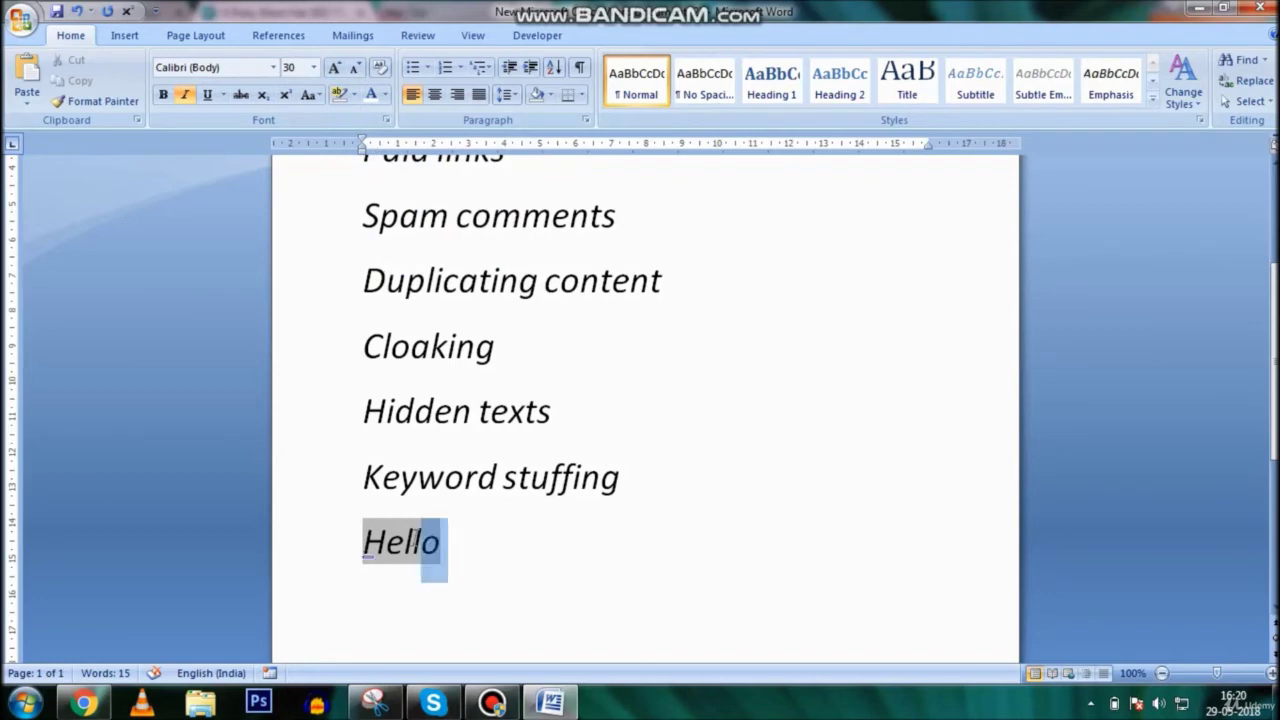
click(386, 93)
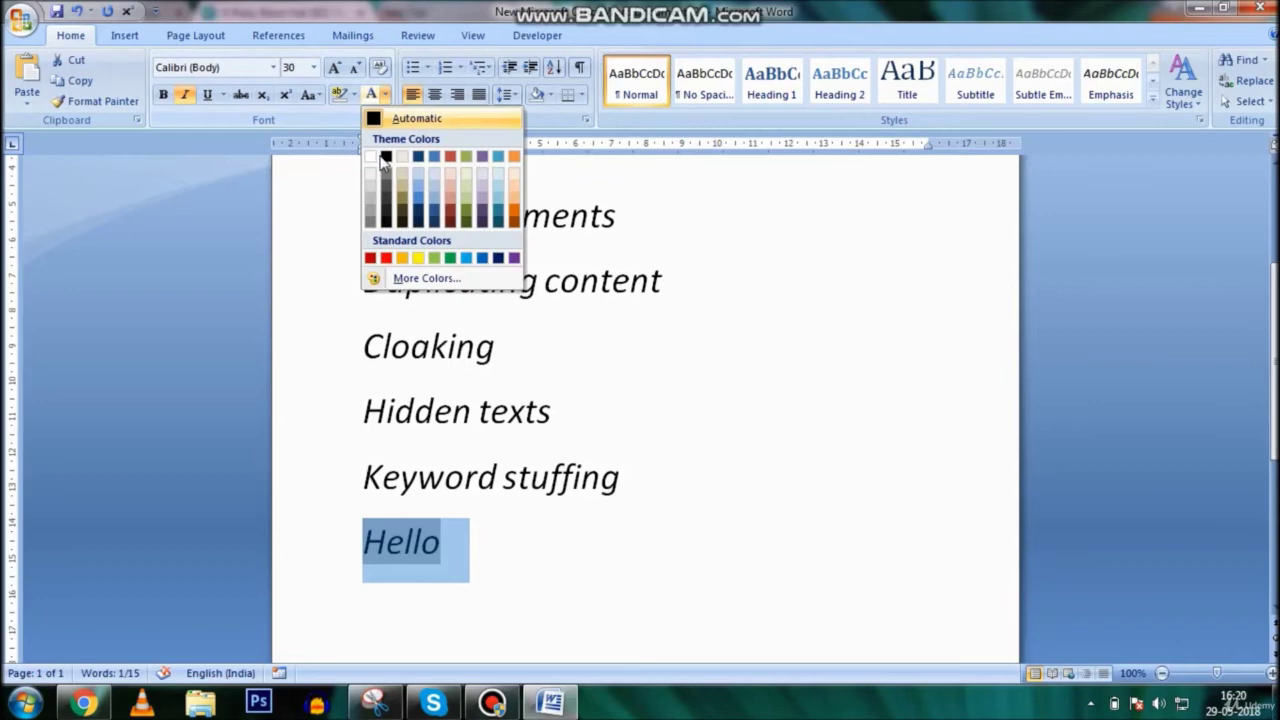
click(370, 160)
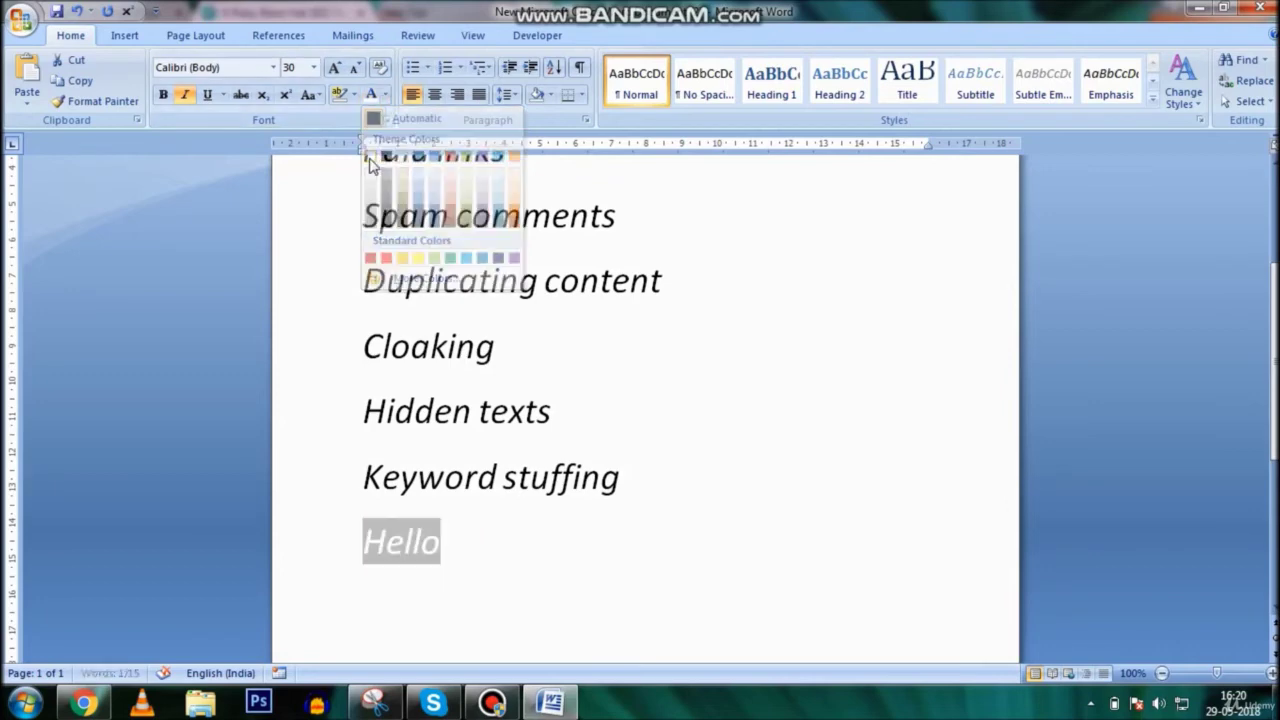
click(646, 569)
Clear any highlight behind the invisible Hello, leaving it unselected
drag(453, 551, 337, 551)
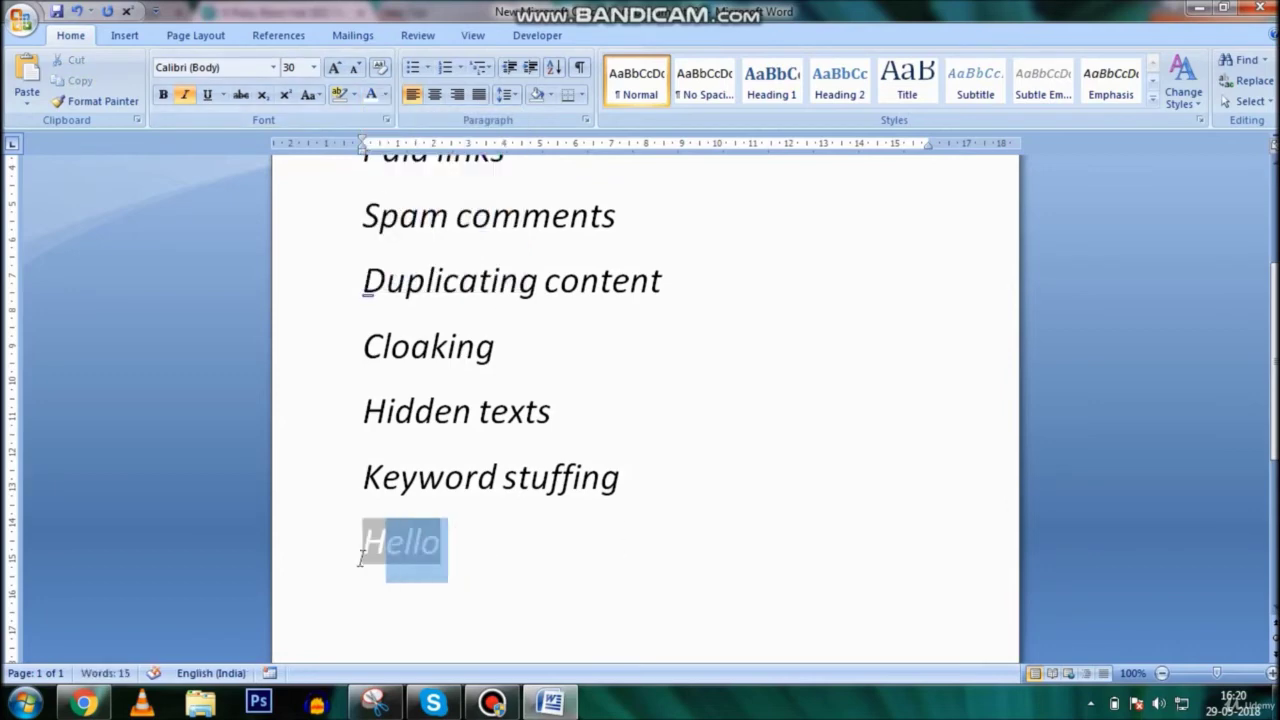
click(354, 94)
click(381, 207)
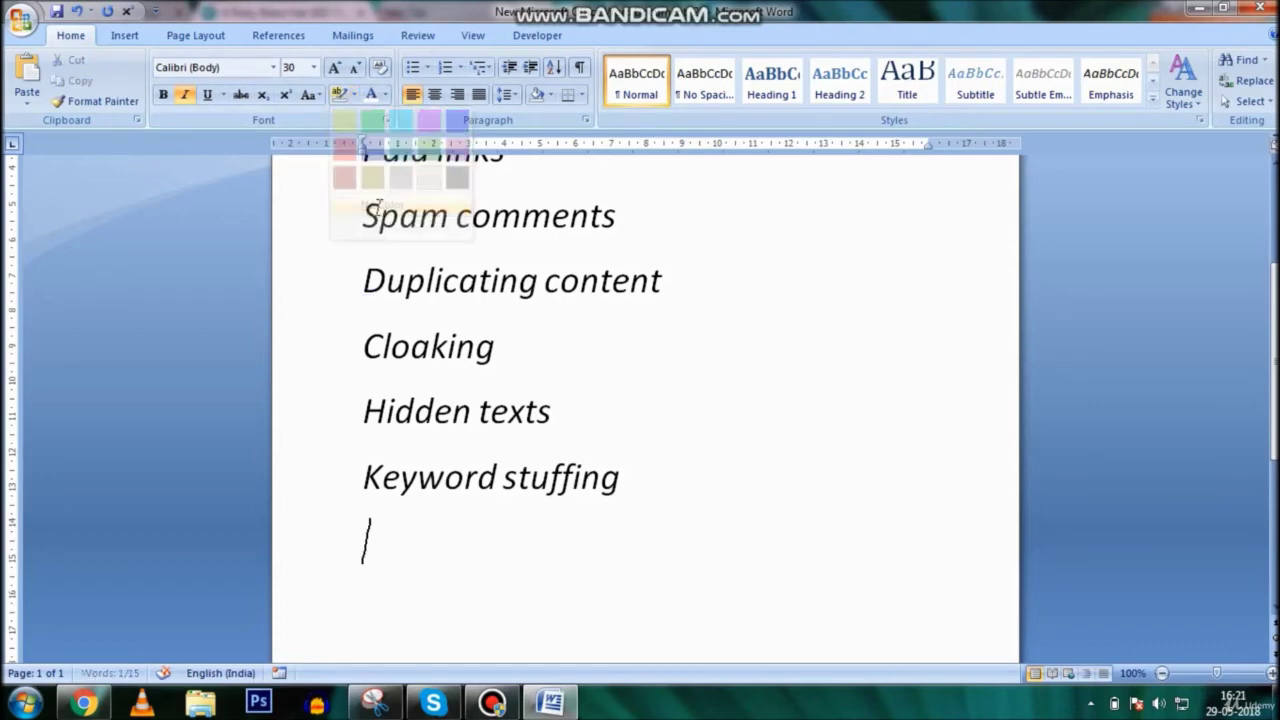
key(Tab)
key(Tab)
drag(441, 537, 324, 537)
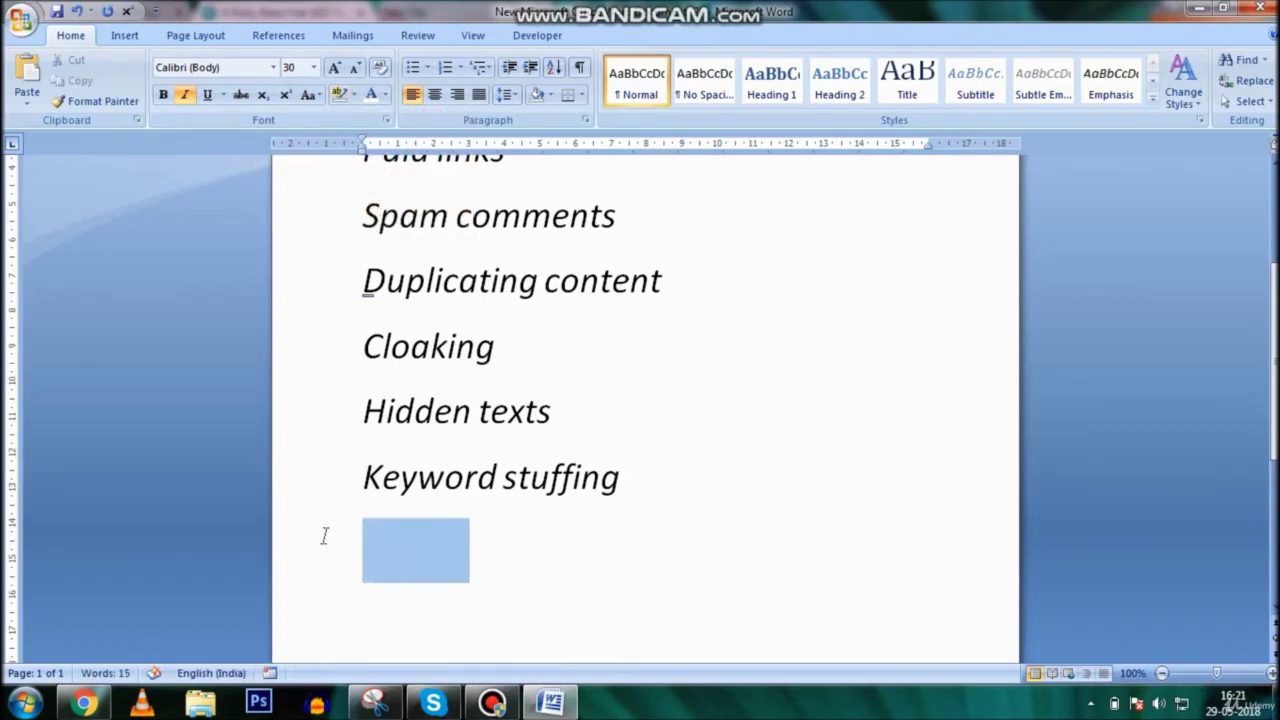
click(523, 574)
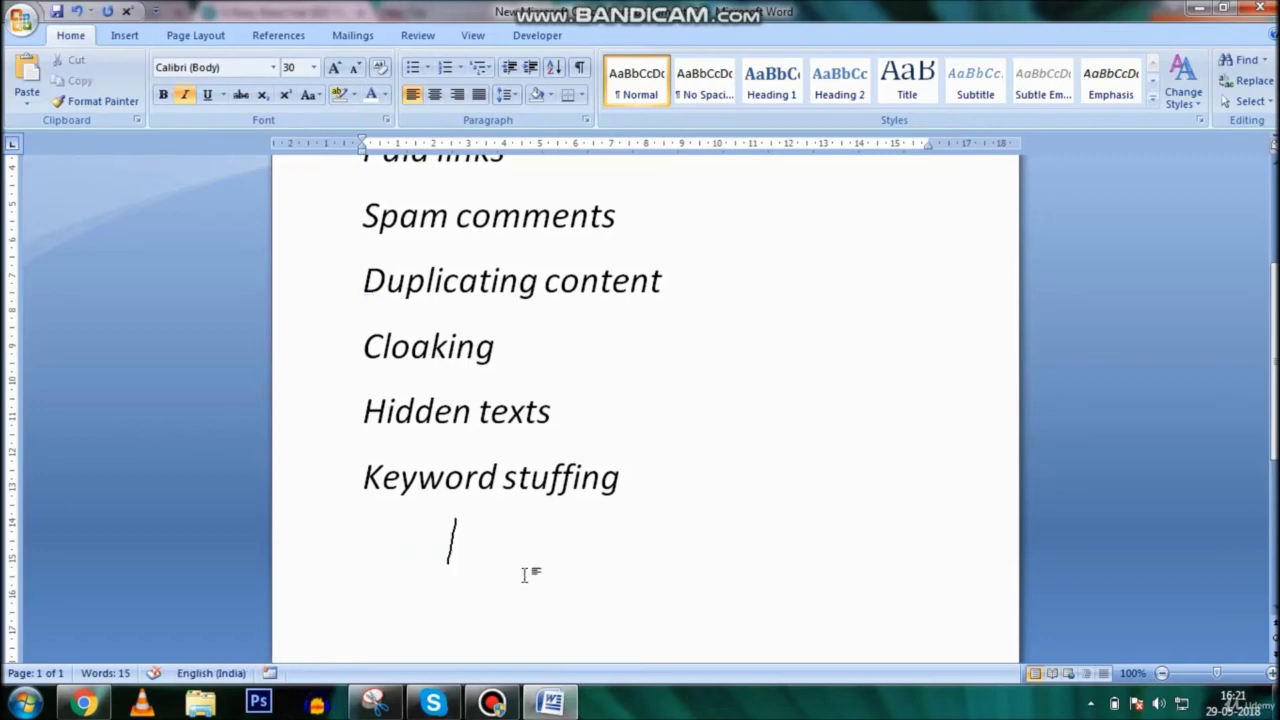
click(492, 704)
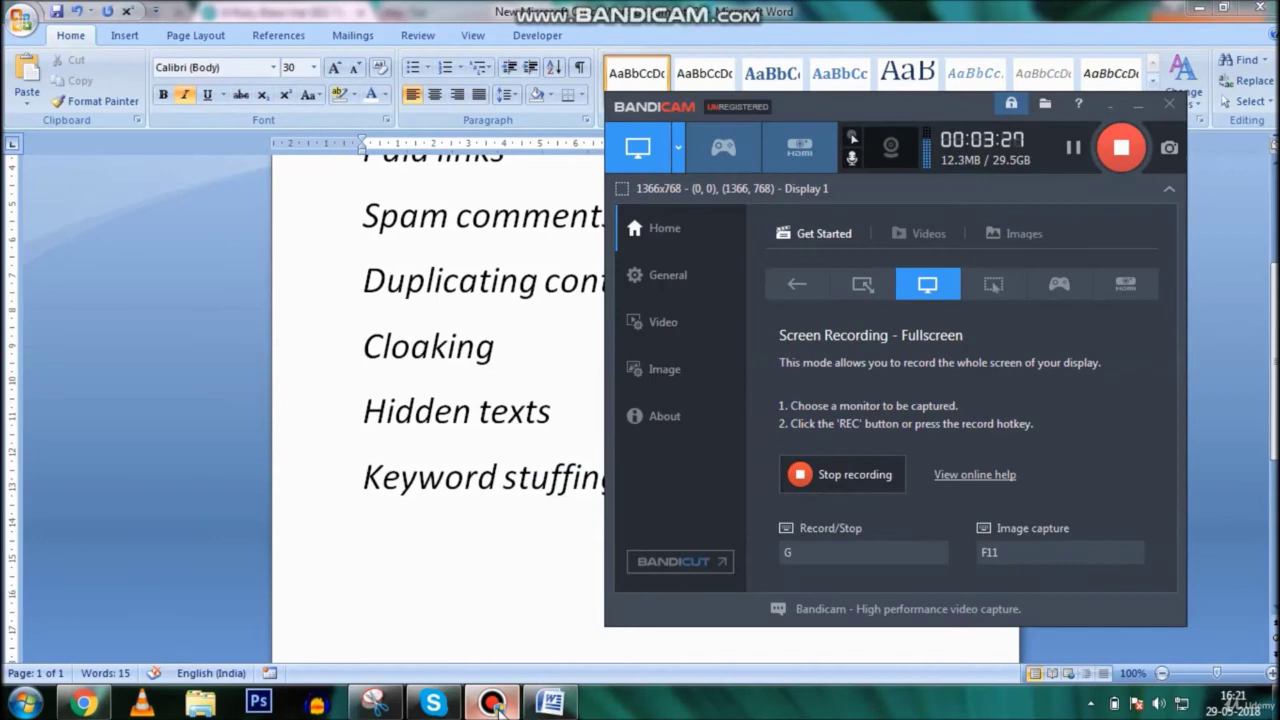
click(497, 706)
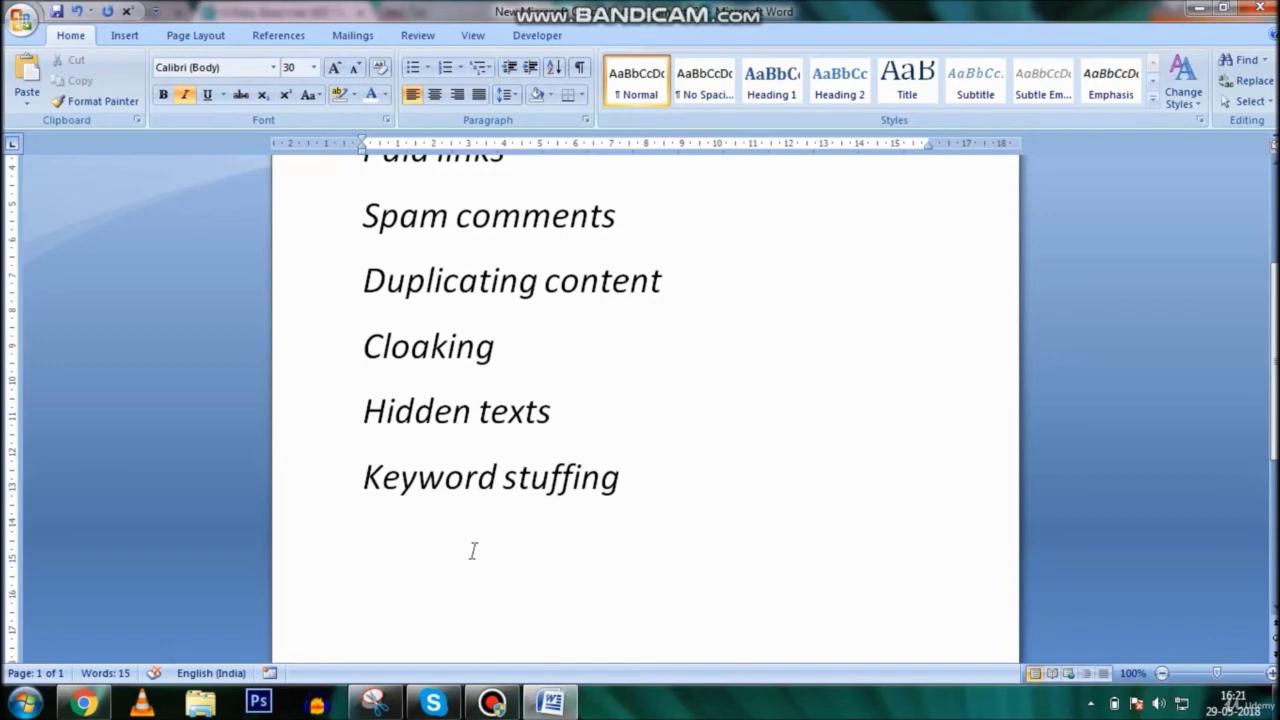
drag(473, 551, 301, 568)
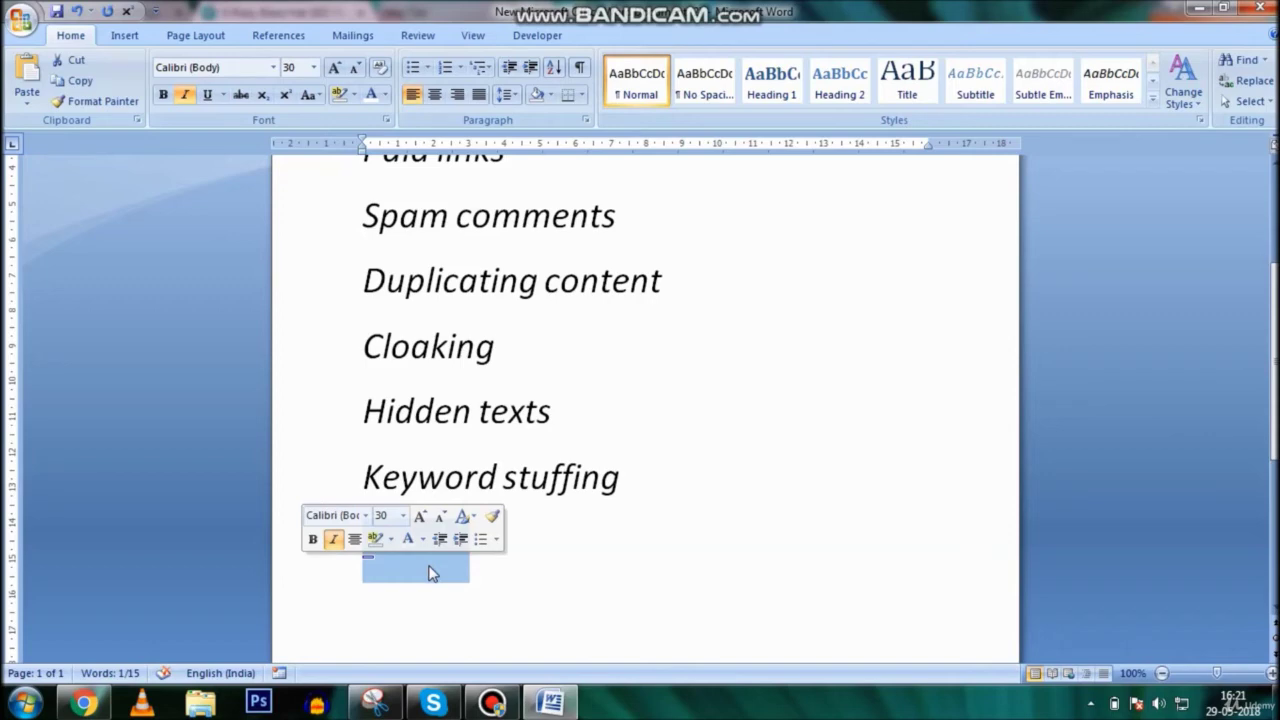
click(740, 645)
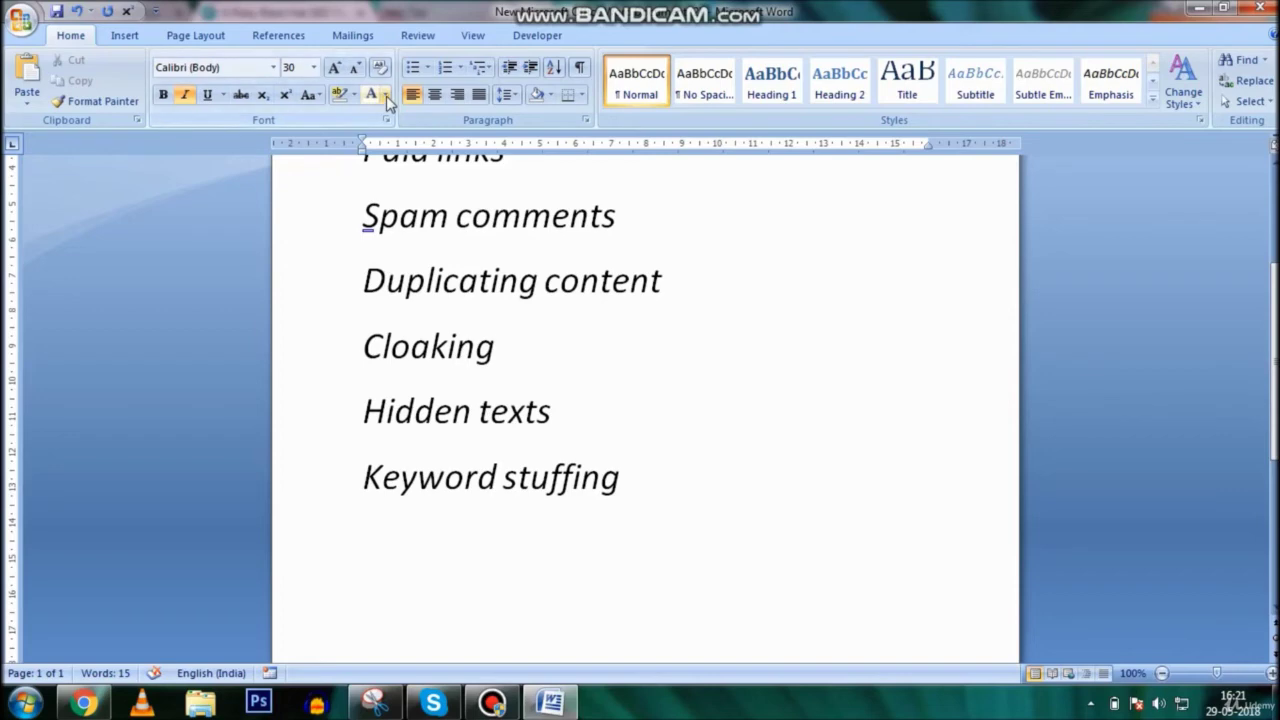
Set the hidden Hello back to Automatic colour and append ' digital marketing'
click(357, 557)
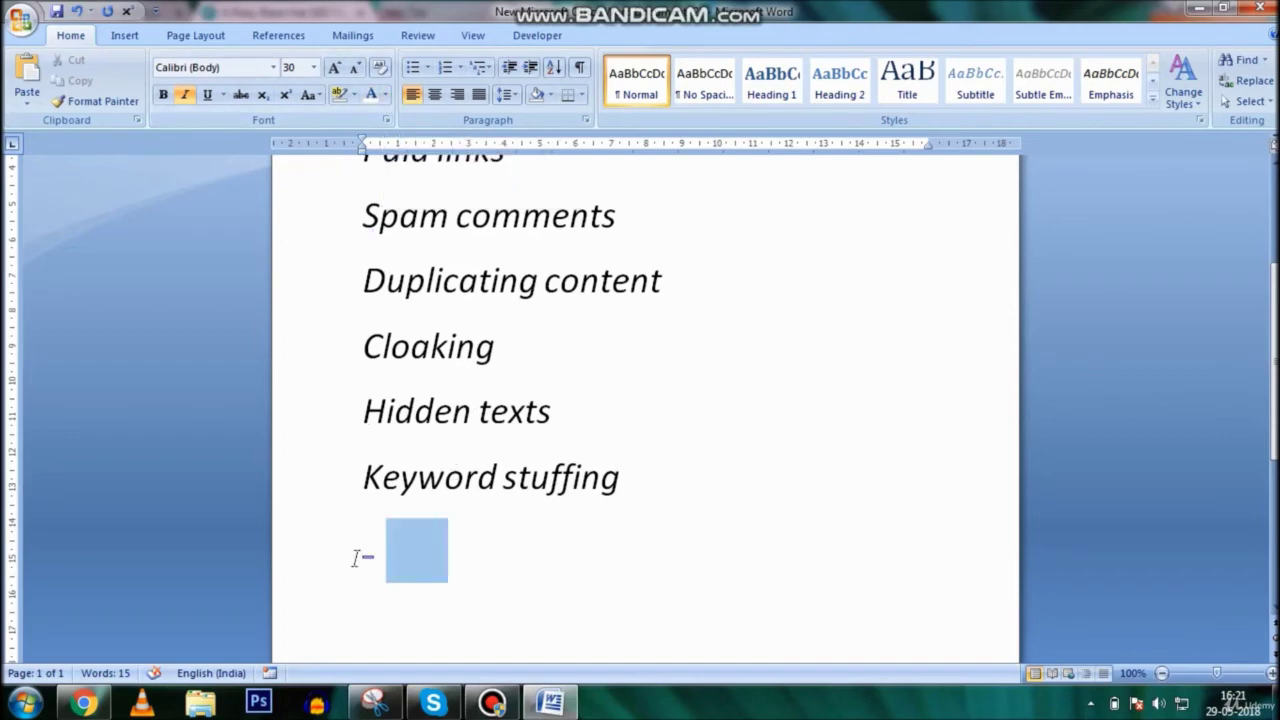
click(386, 95)
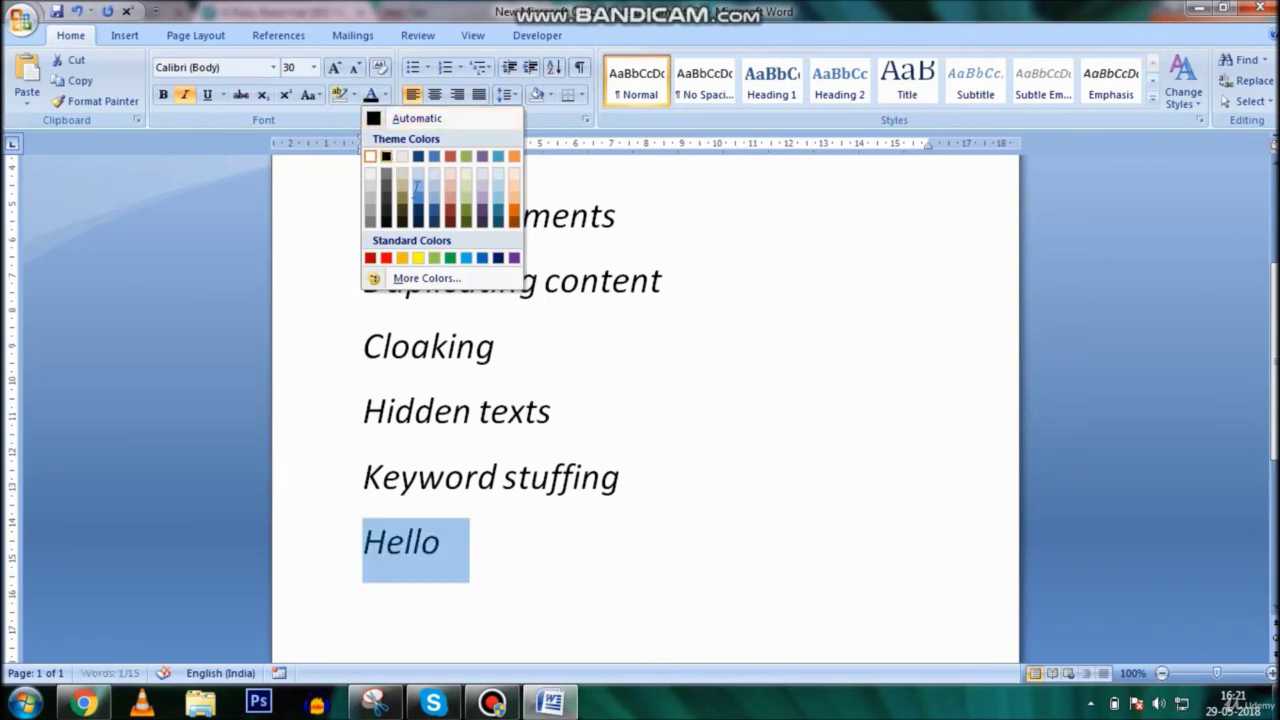
click(490, 557)
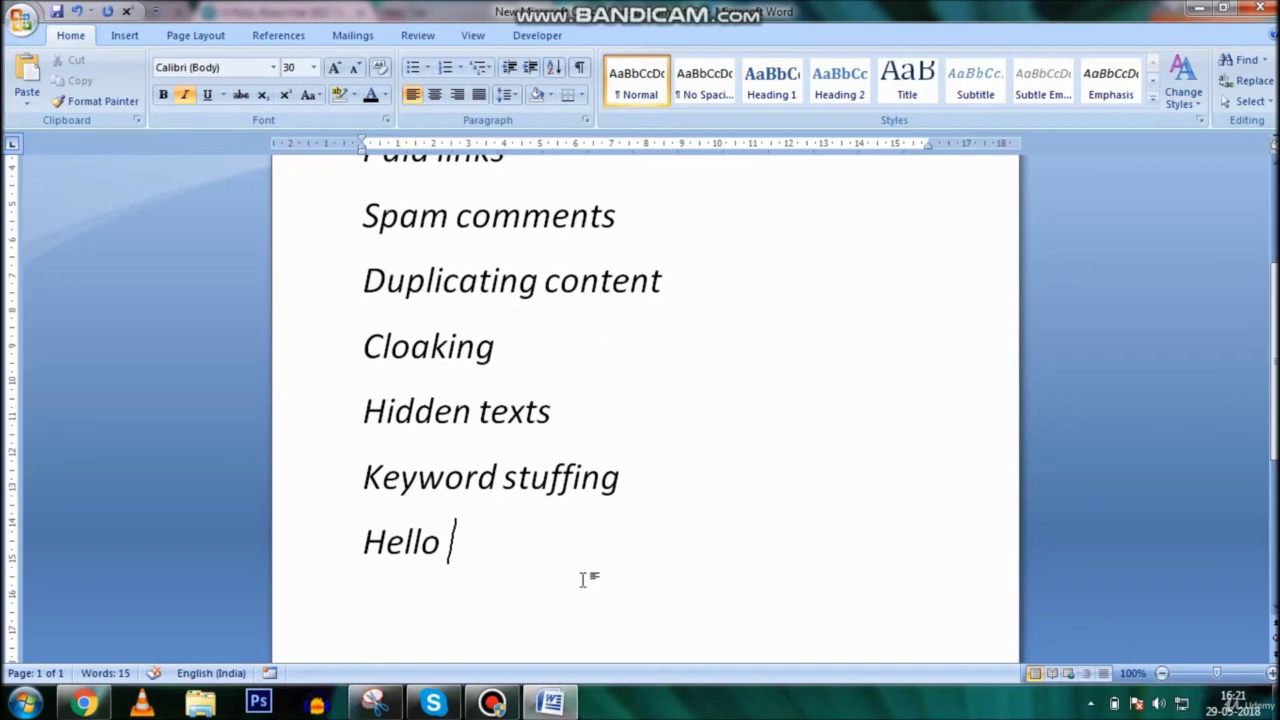
text(digital marketing)
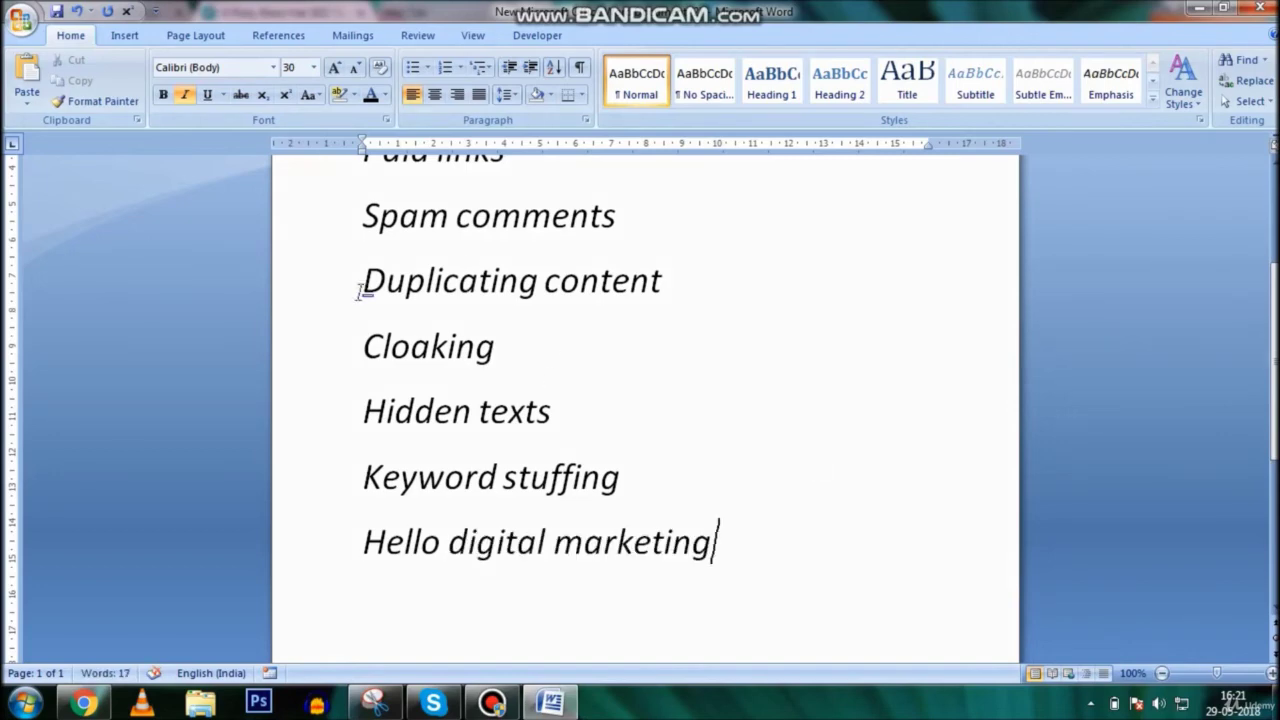
Select the whole 'Hello digital marketing' line and colour it white
drag(362, 290, 730, 285)
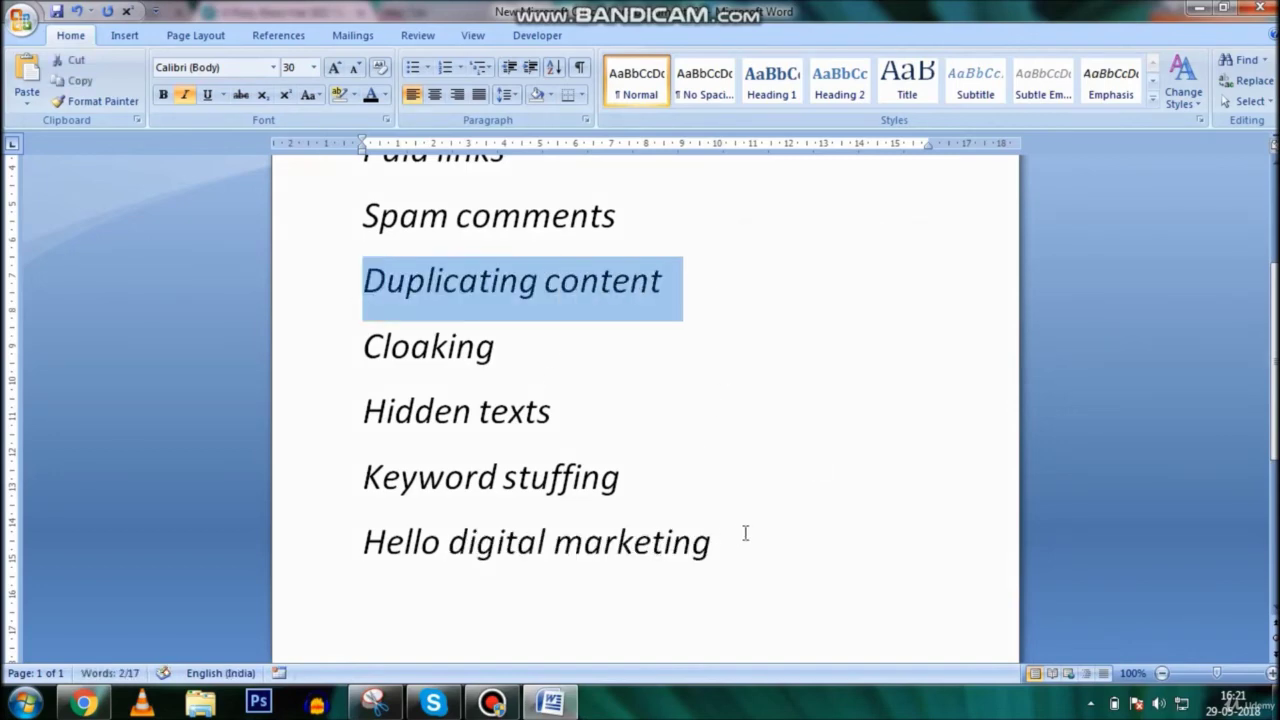
drag(745, 533, 449, 560)
triple_click(449, 563)
click(840, 560)
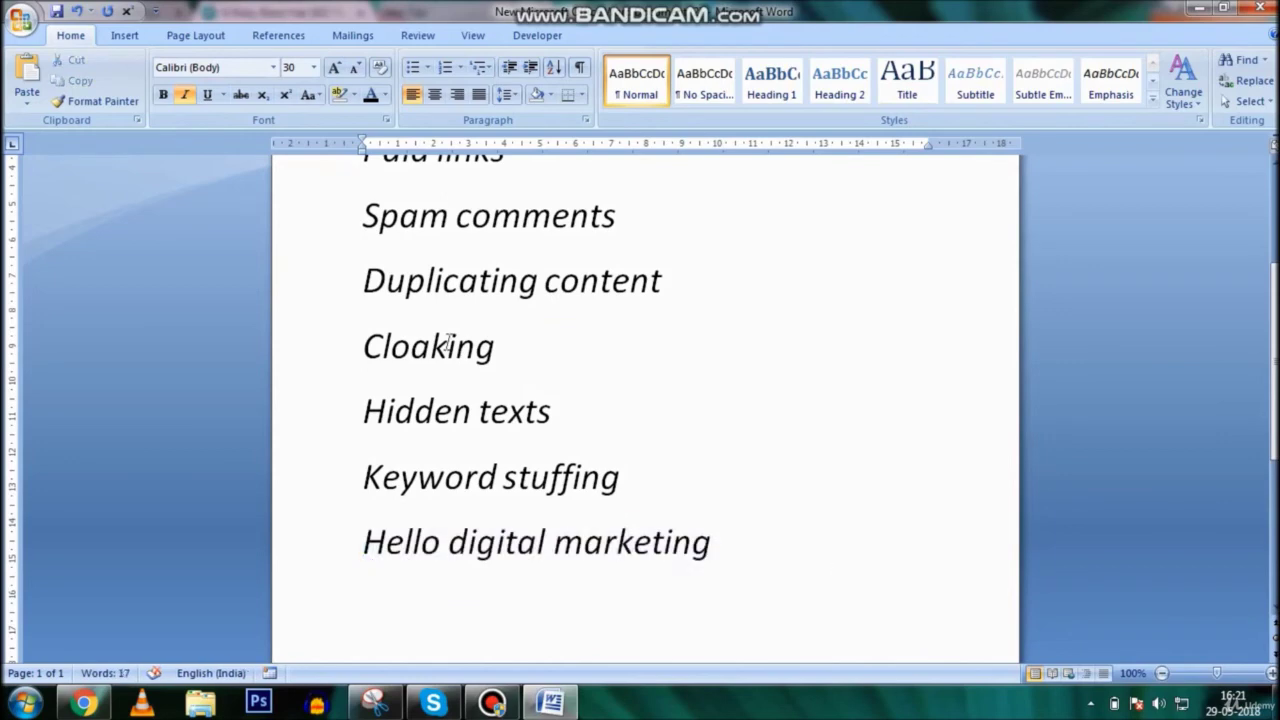
drag(728, 537, 333, 556)
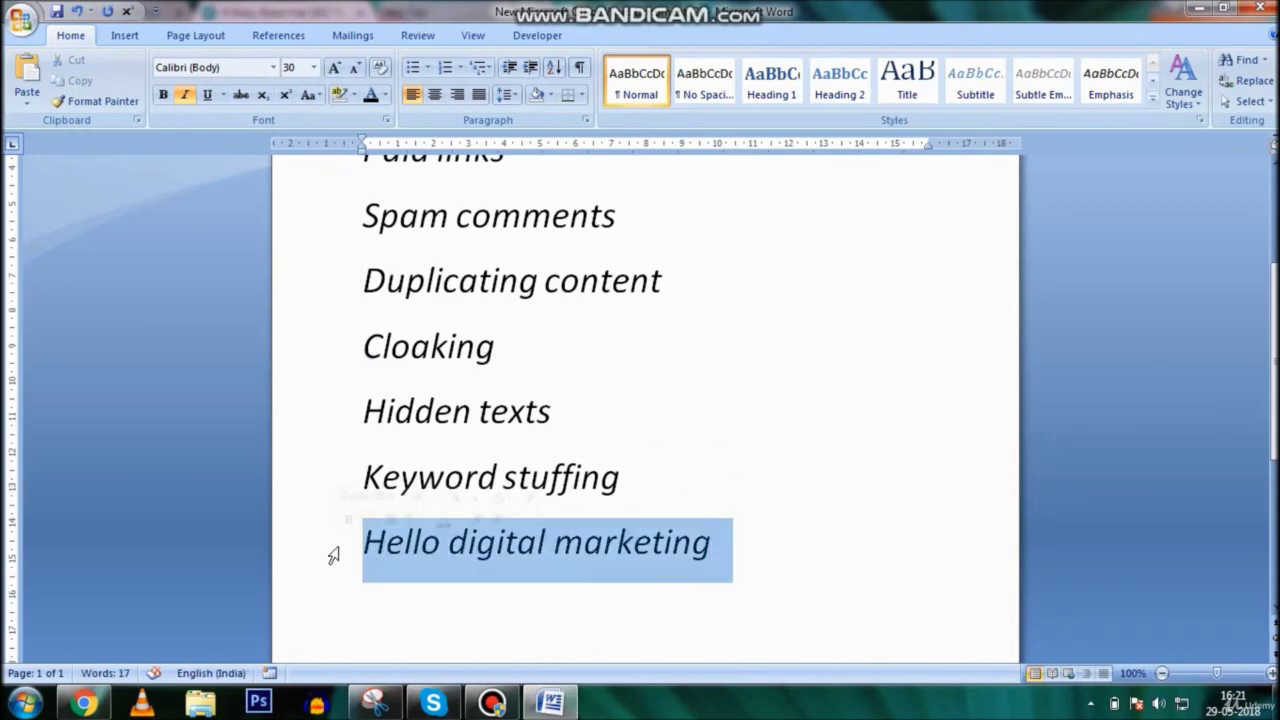
click(354, 95)
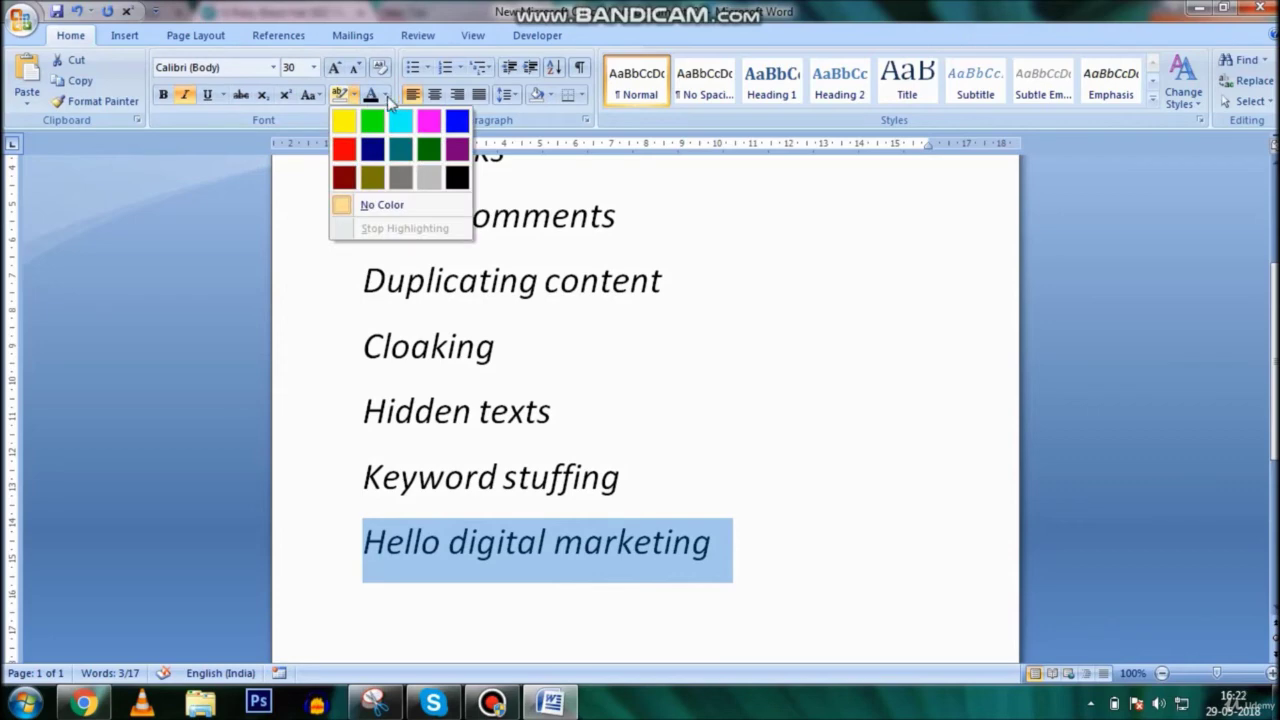
click(386, 96)
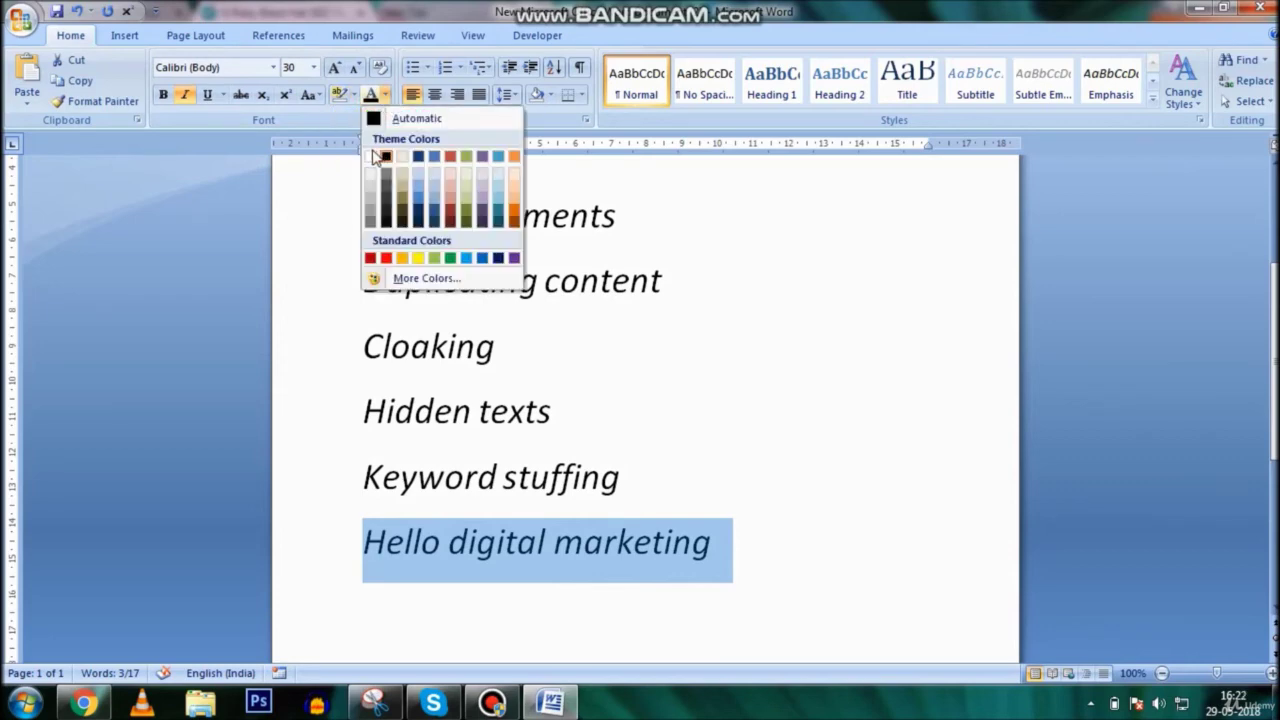
click(373, 156)
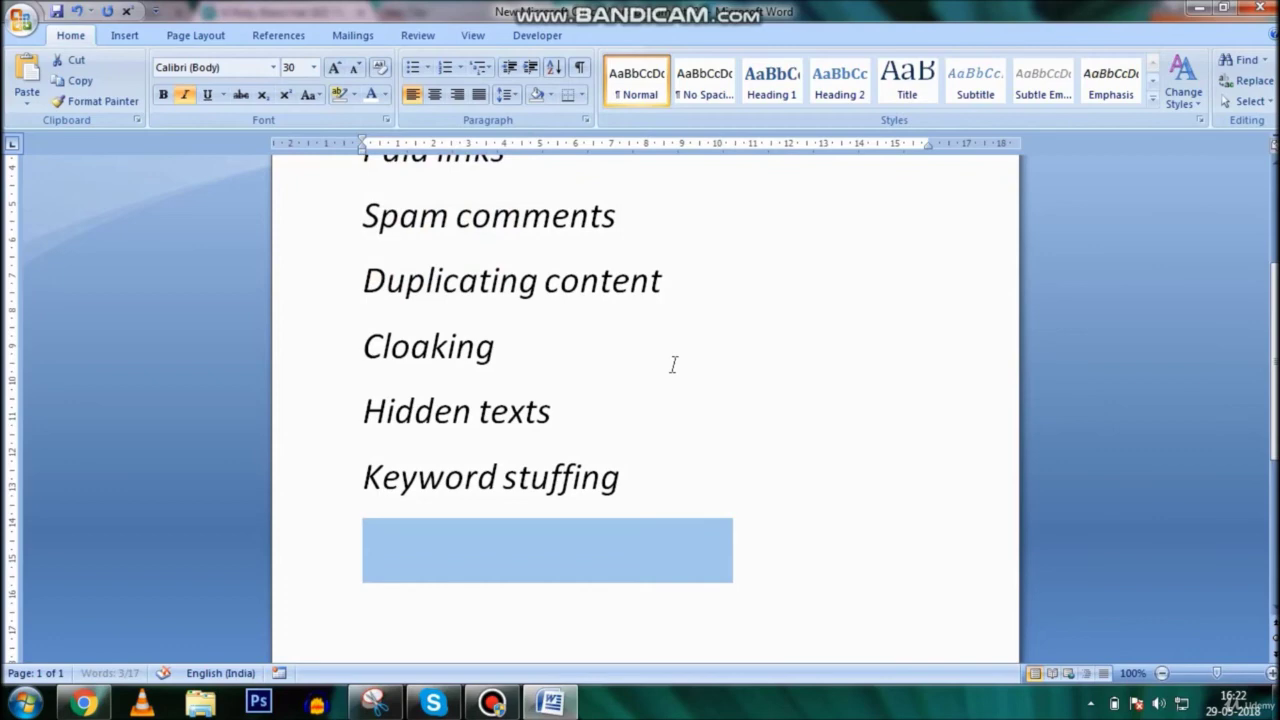
click(673, 364)
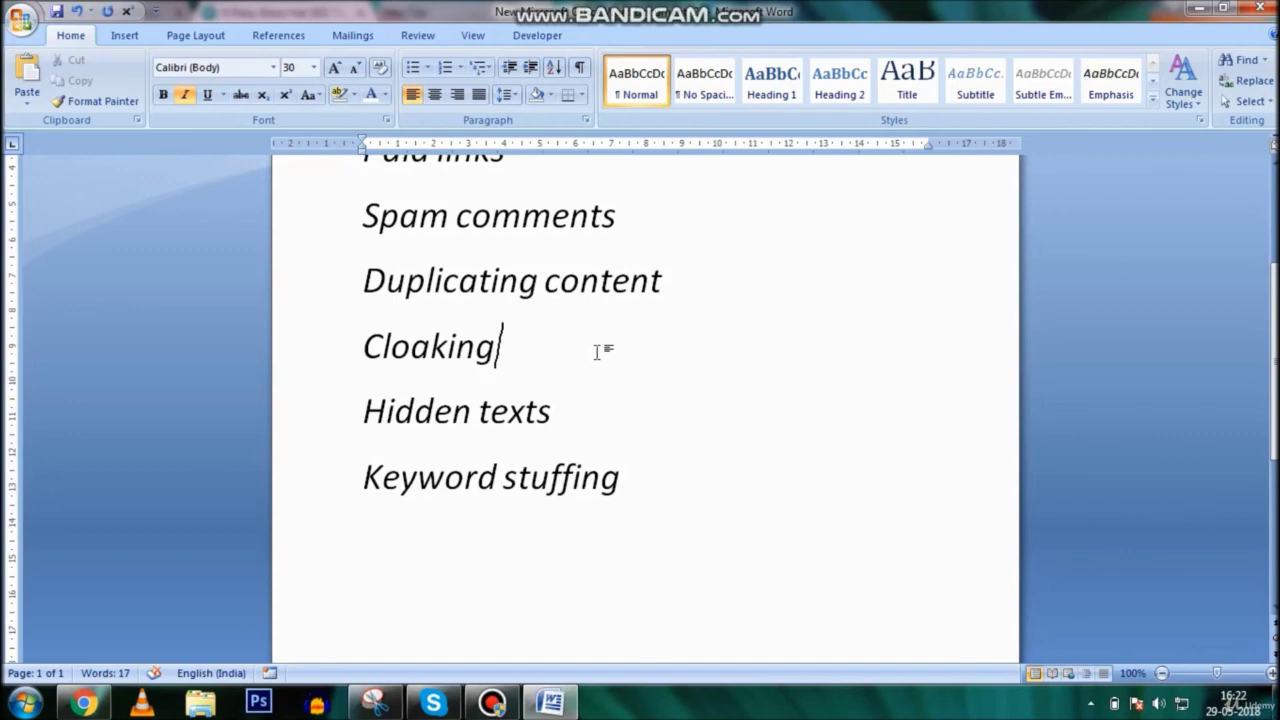
drag(628, 487, 337, 478)
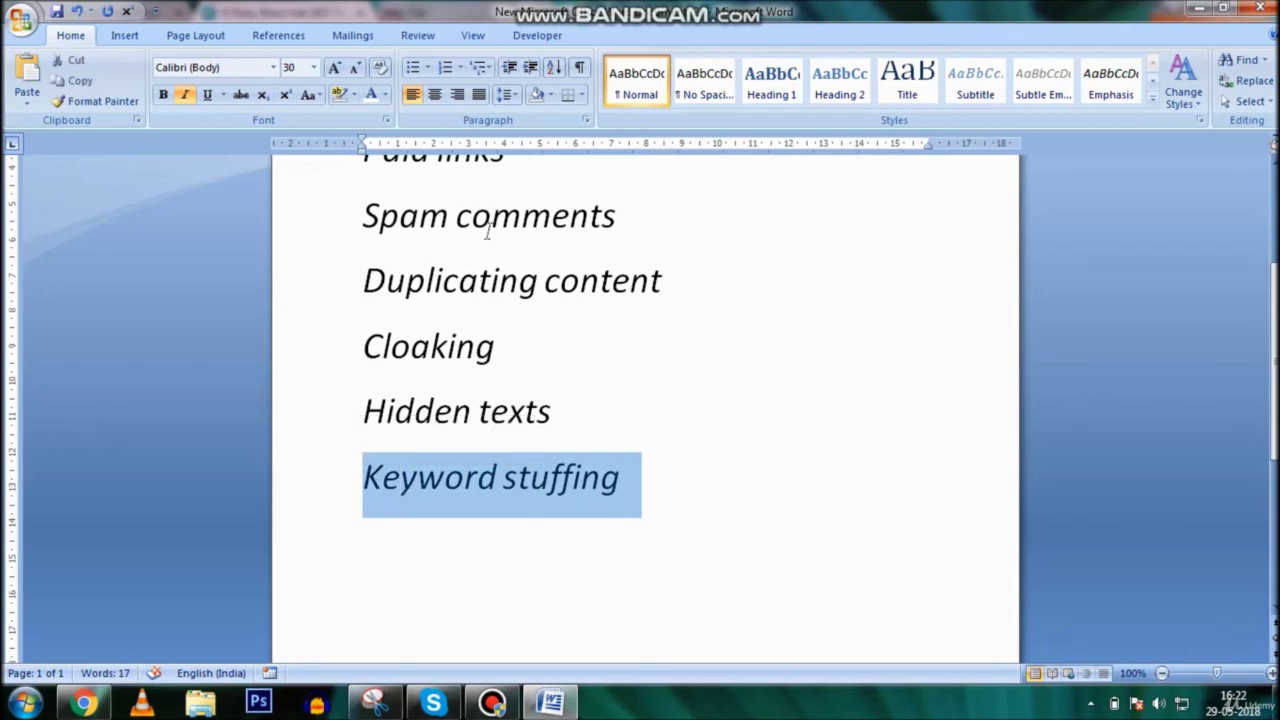
click(506, 281)
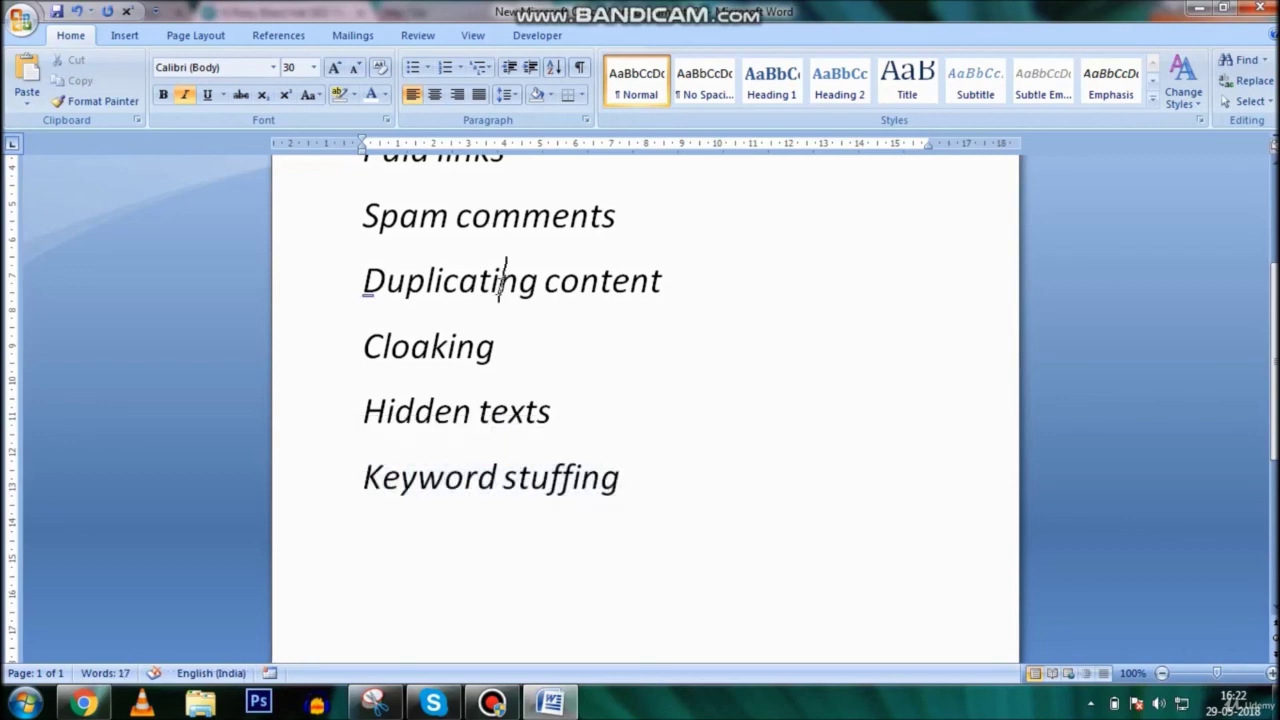
double_click(667, 525)
click(620, 500)
drag(620, 500, 355, 508)
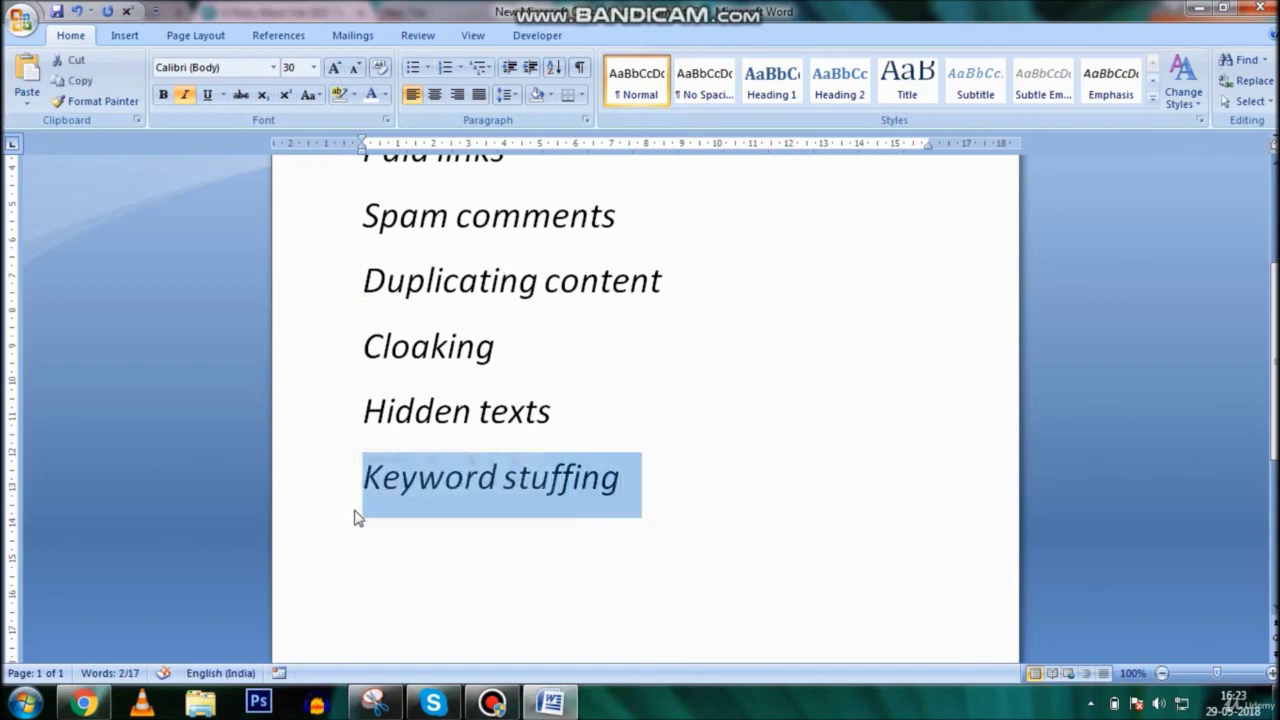
click(671, 337)
drag(671, 337, 533, 311)
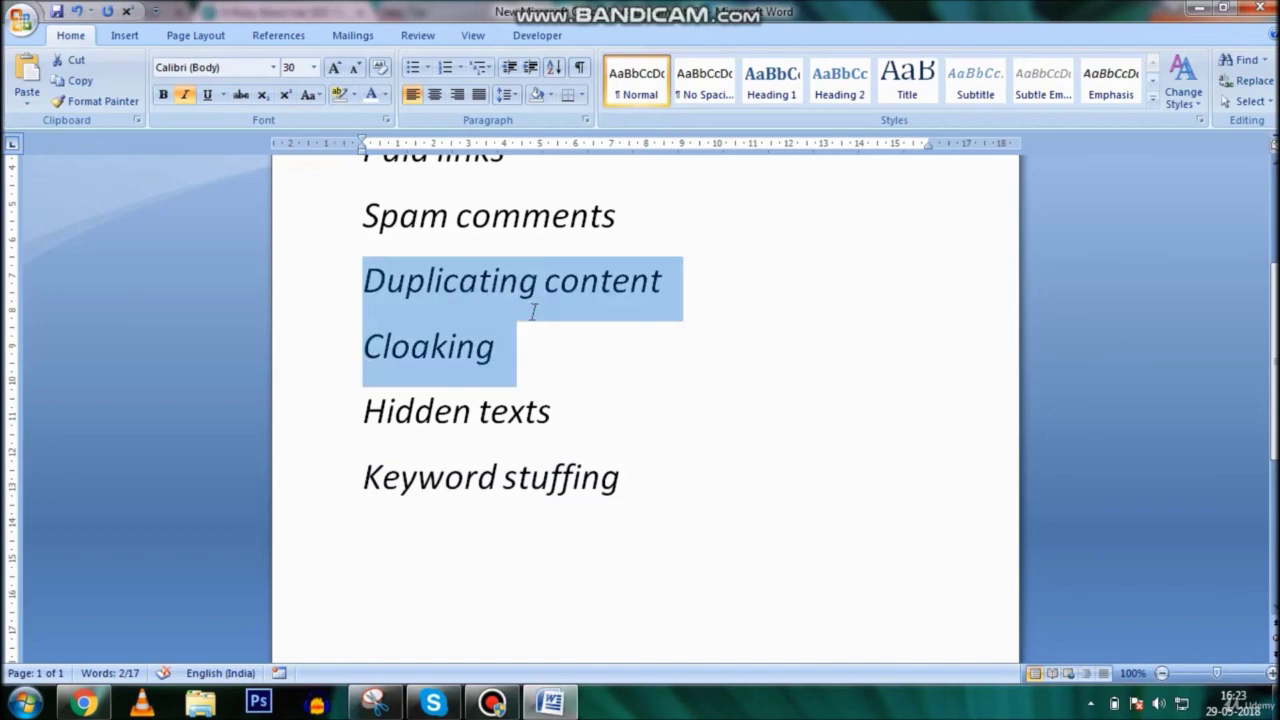
click(533, 312)
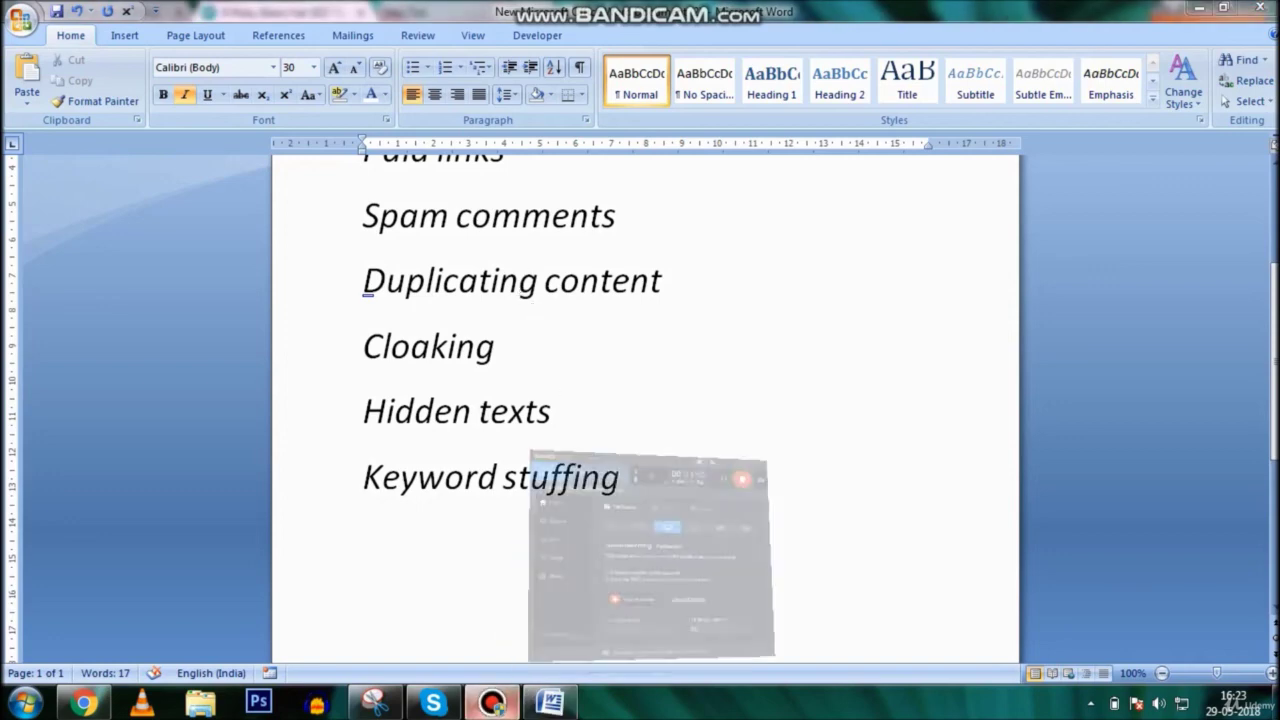
Restore Bandicam's main window from the taskbar over the Word document
click(491, 703)
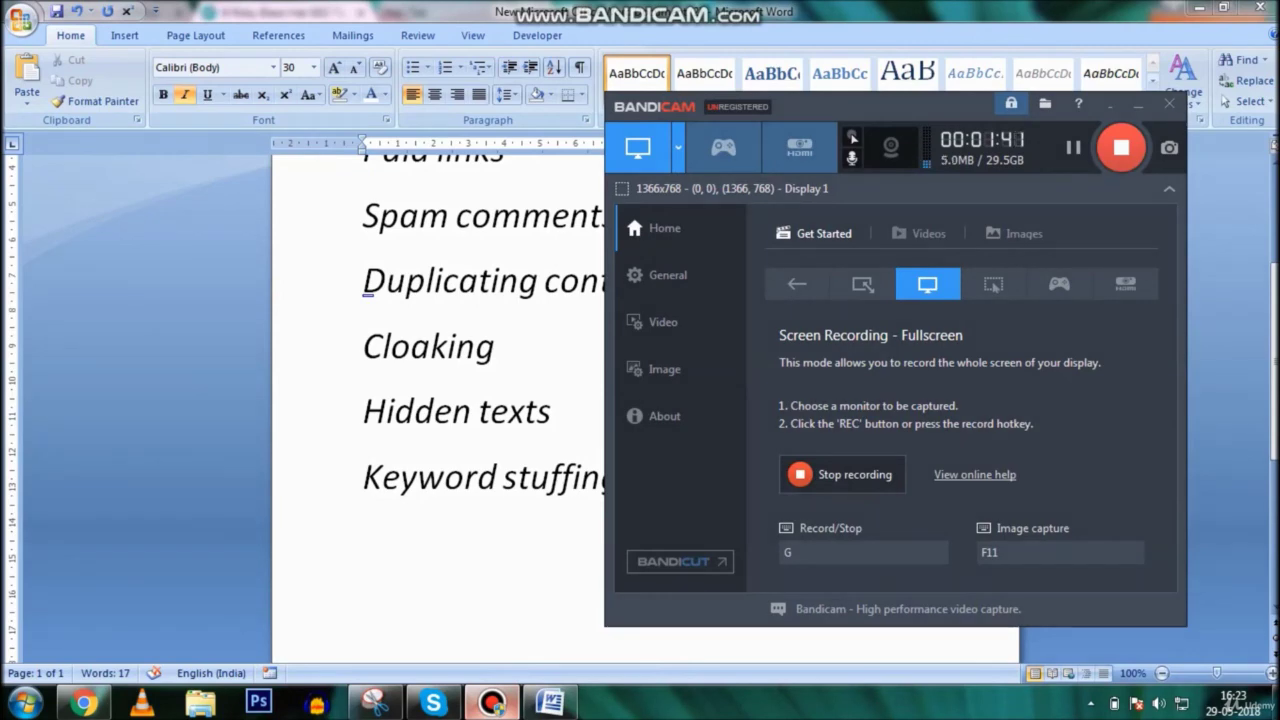